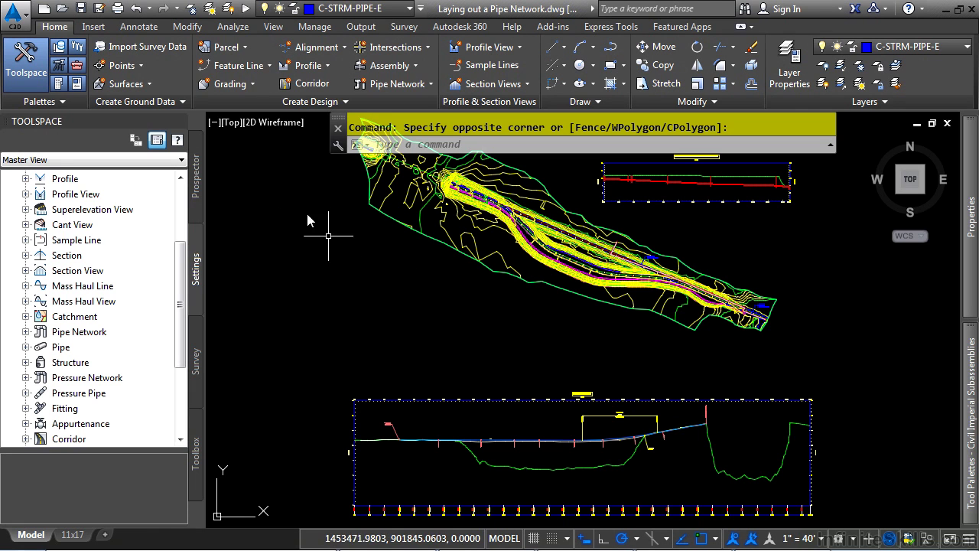
- Start a new pipe network named STORM-1, keeping the Storm Sewer parts list
{"action": "left_click", "coordinate": [398, 84]}
{"action": "left_click", "coordinate": [415, 115]}
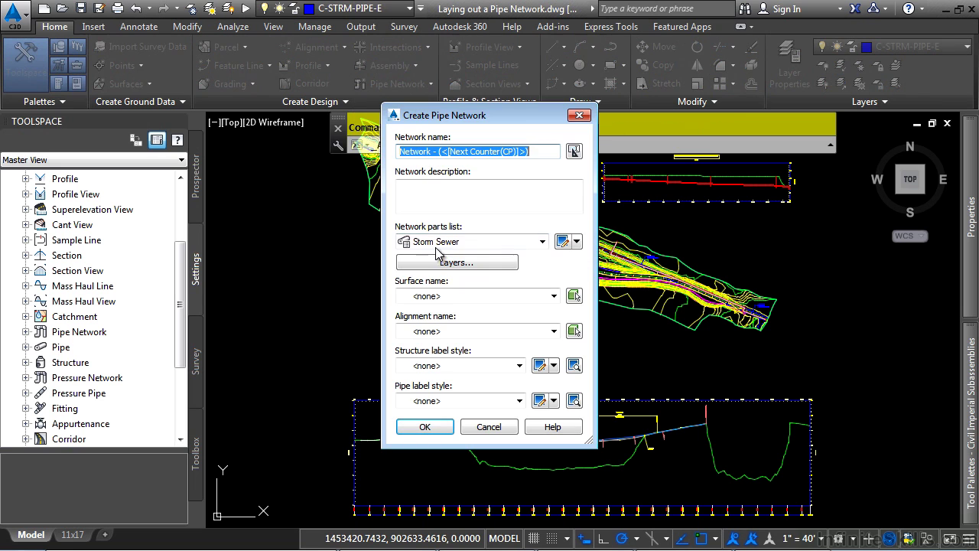
{"action": "type", "text": "STORM-1"}
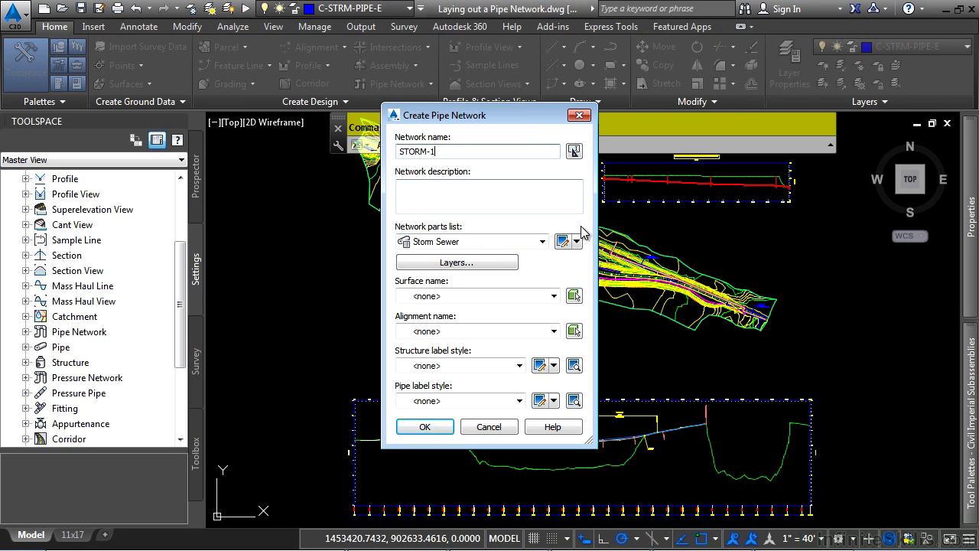
{"action": "left_click", "coordinate": [511, 242]}
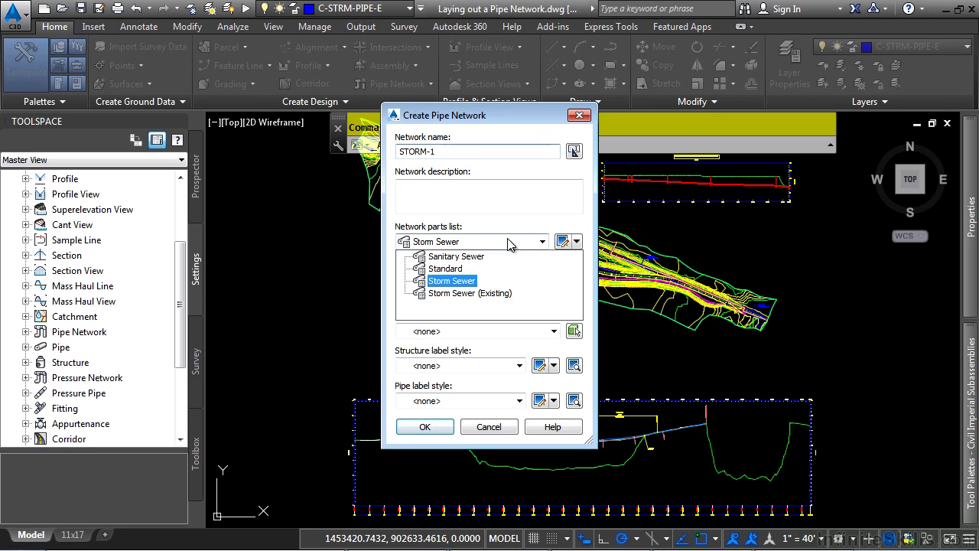
{"action": "left_click", "coordinate": [454, 280]}
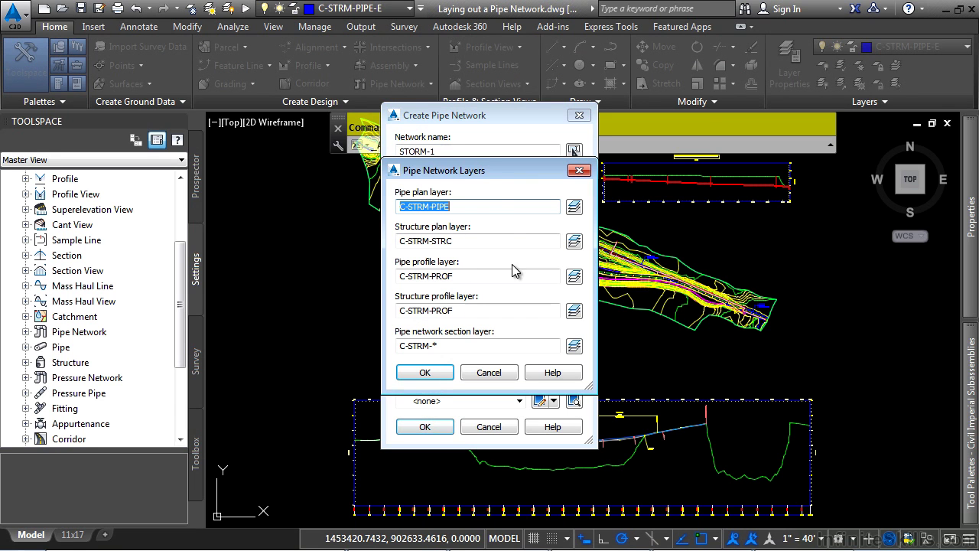
- Review the network layer naming, leaving the pipe plan layer modifier as None
{"action": "left_click", "coordinate": [574, 207]}
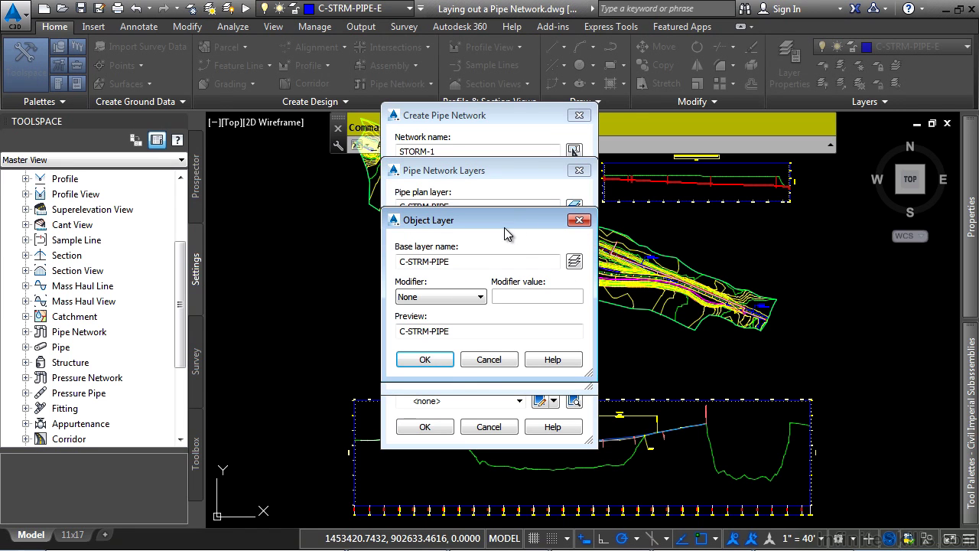
{"action": "left_click", "coordinate": [468, 297]}
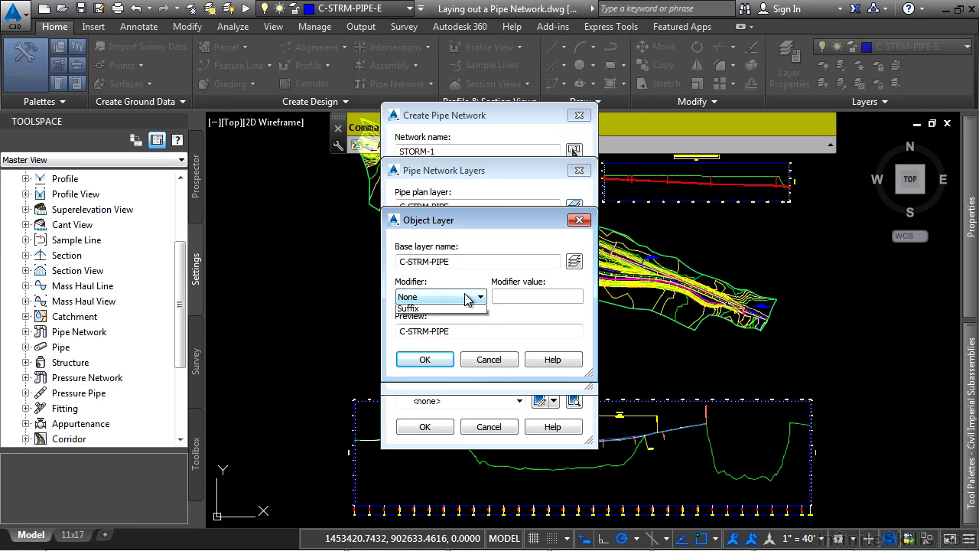
{"action": "left_click", "coordinate": [490, 359]}
{"action": "left_click", "coordinate": [491, 360]}
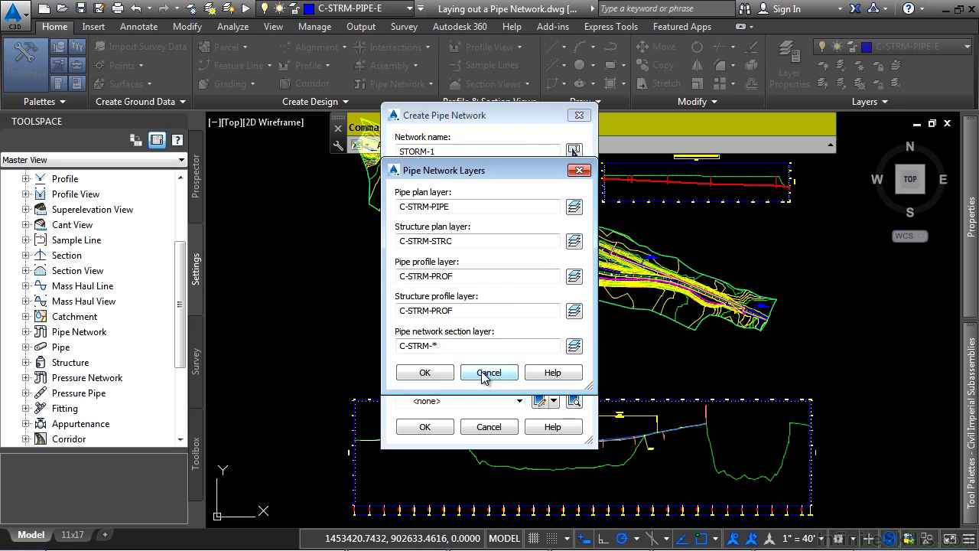
{"action": "left_click", "coordinate": [490, 372]}
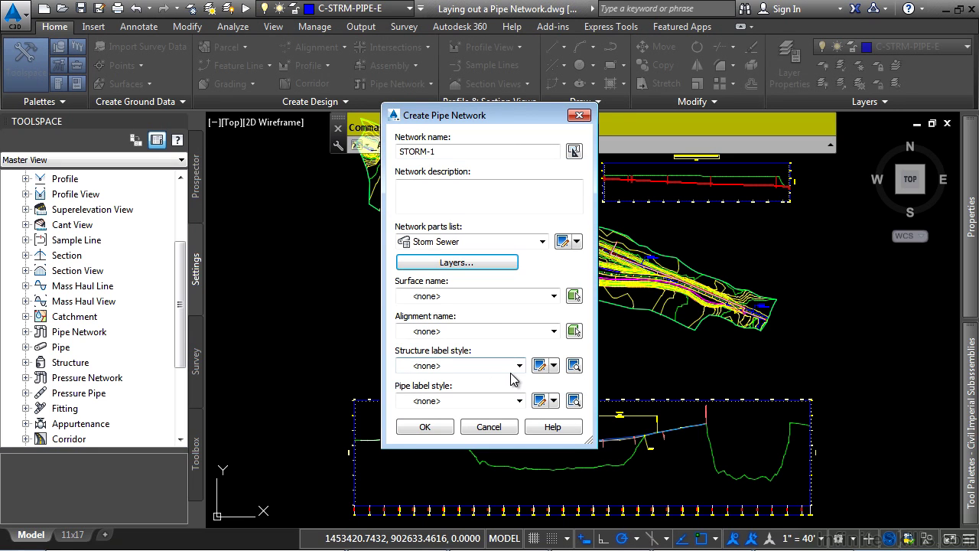
- Reference surface FG and alignment Bypass 1, then create STORM-1
{"action": "left_click", "coordinate": [477, 296]}
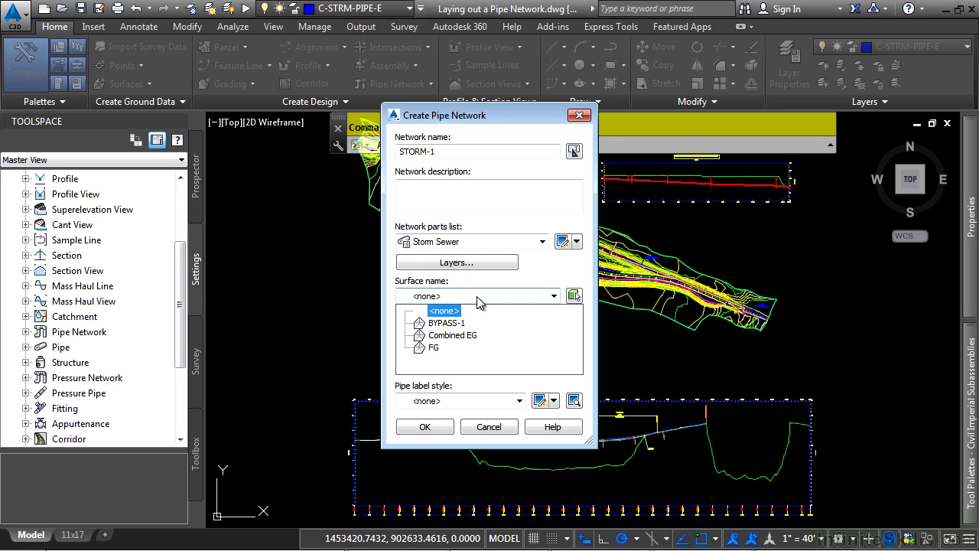
{"action": "left_click", "coordinate": [433, 347]}
{"action": "left_click", "coordinate": [455, 331]}
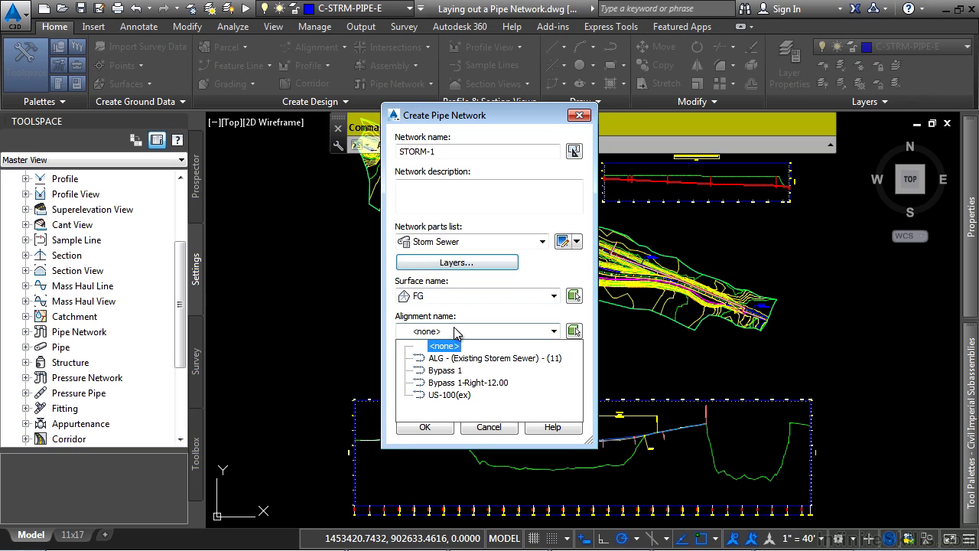
{"action": "left_click", "coordinate": [457, 374]}
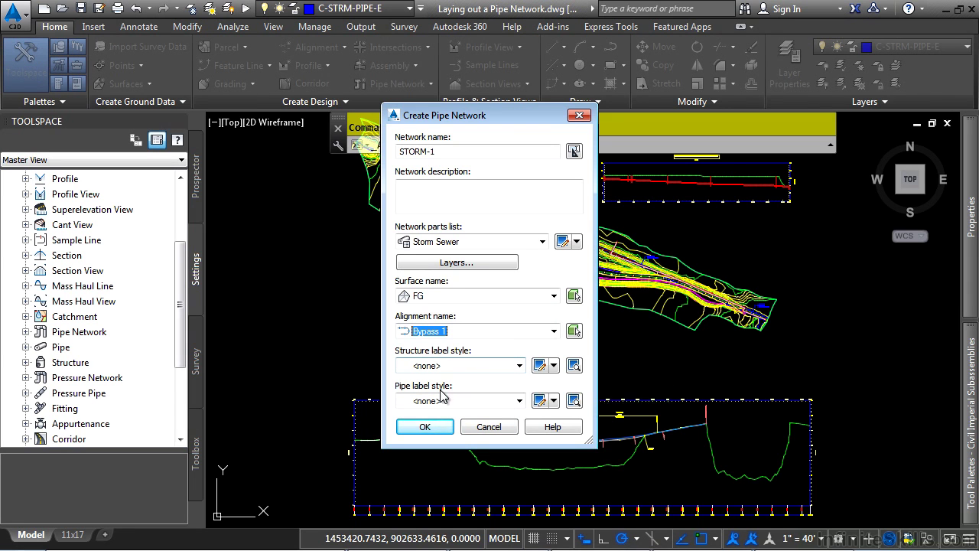
{"action": "left_click", "coordinate": [439, 426]}
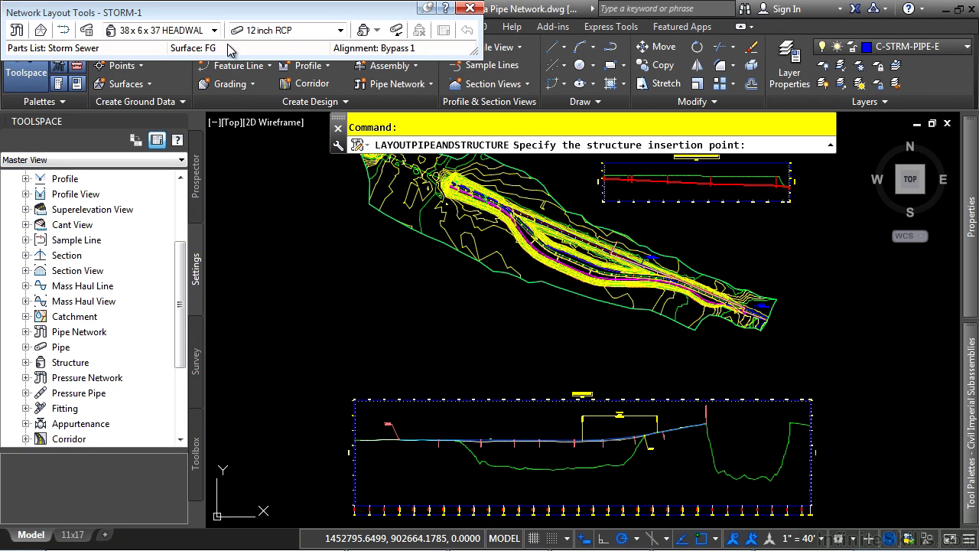
- Reposition the layout toolbar and browse STORM-1's Layout, Profile and Section settings unchanged
{"action": "mouse_move", "coordinate": [261, 17]}
{"action": "left_mouse_down"}
{"action": "mouse_move", "coordinate": [541, 127]}
{"action": "mouse_move", "coordinate": [615, 203]}
{"action": "left_mouse_up"}
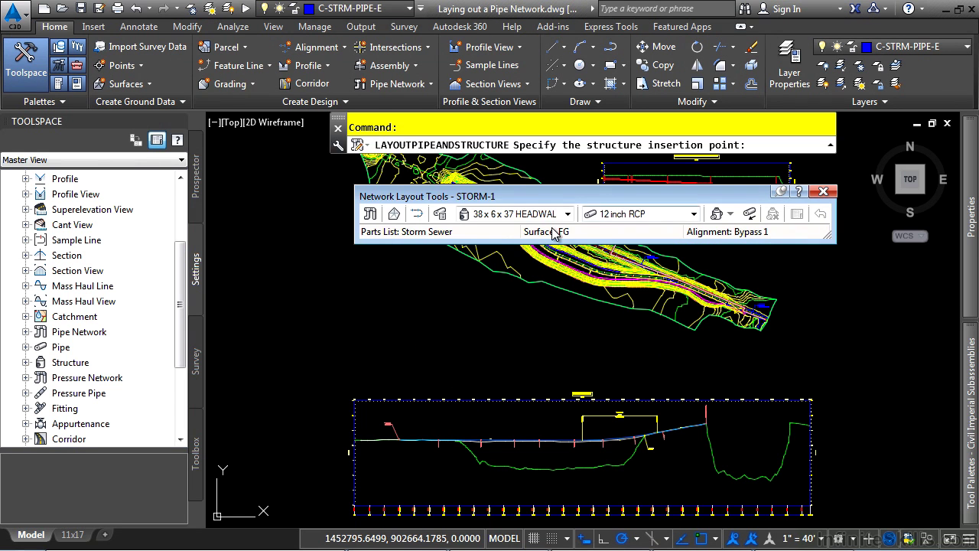
{"action": "left_click", "coordinate": [370, 217]}
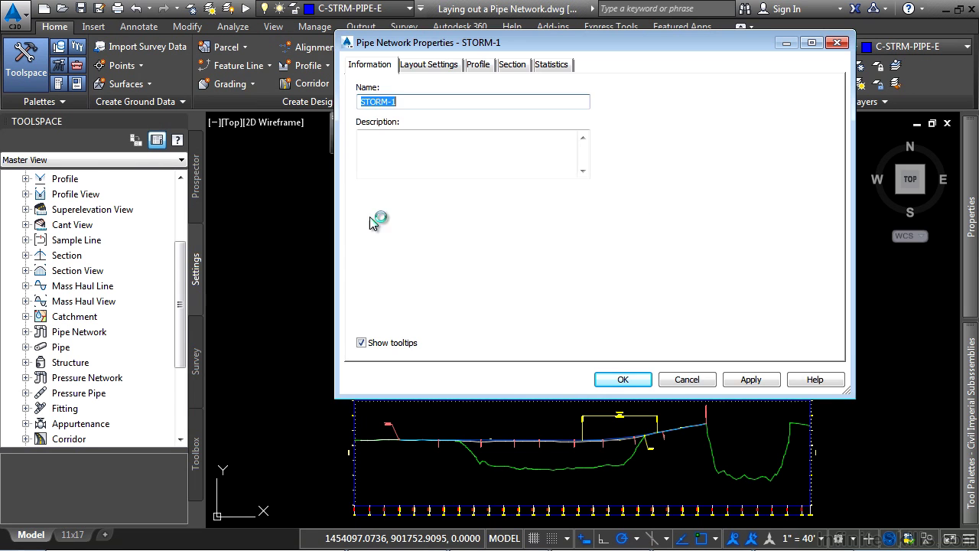
{"action": "left_click", "coordinate": [459, 68]}
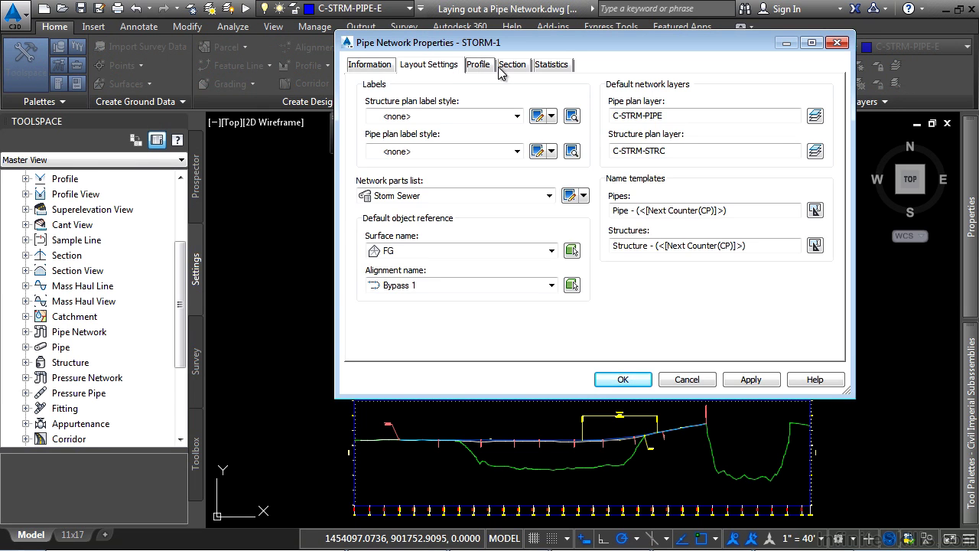
{"action": "left_click", "coordinate": [480, 71]}
{"action": "left_click", "coordinate": [514, 68]}
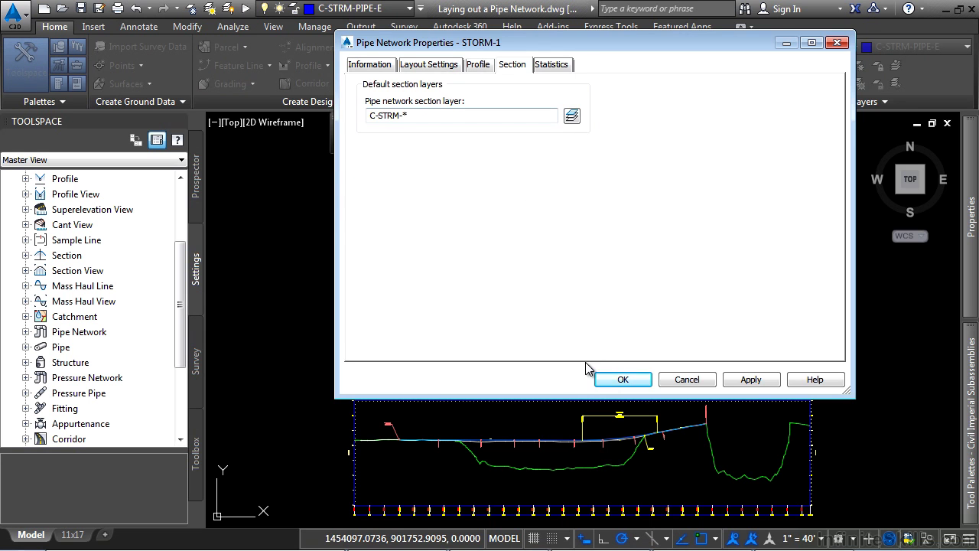
{"action": "left_click", "coordinate": [685, 380]}
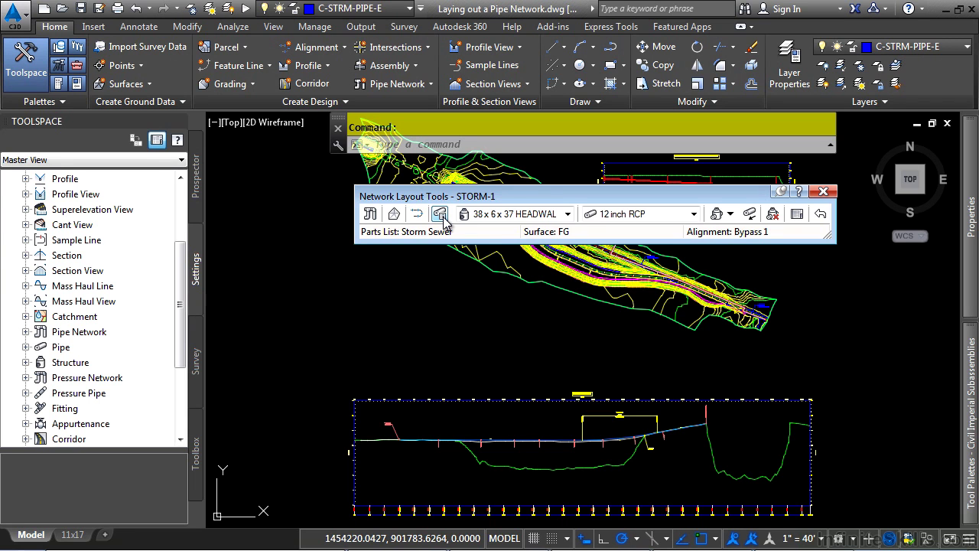
- Choose 24 x 24 CB structures and 12" RCP pipes, keeping Pipes and Structures mode
{"action": "left_click", "coordinate": [565, 215]}
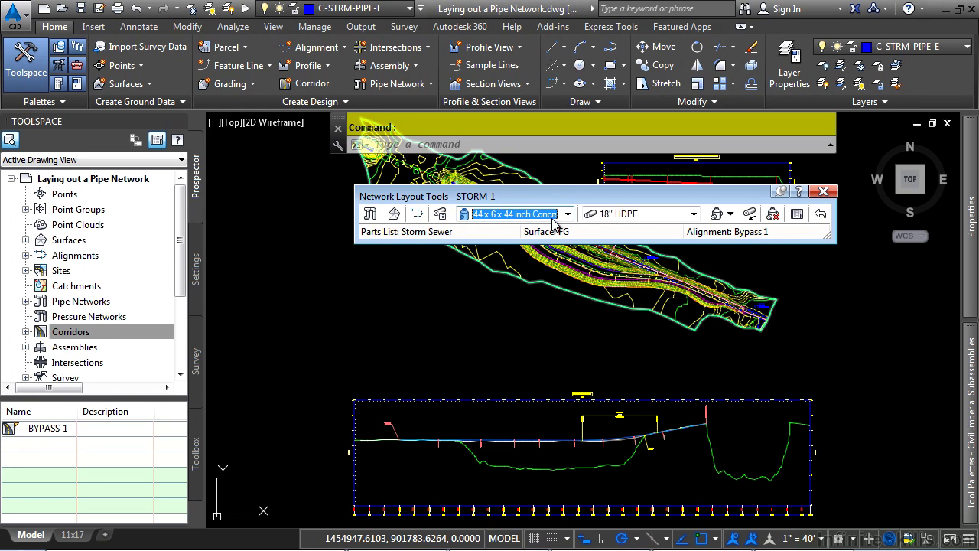
{"action": "left_click", "coordinate": [554, 222]}
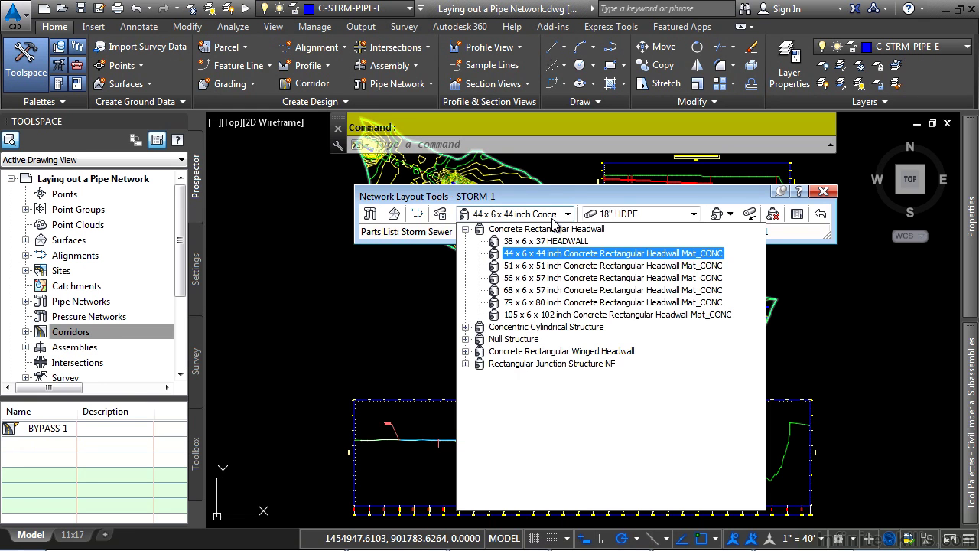
{"action": "left_click", "coordinate": [467, 364]}
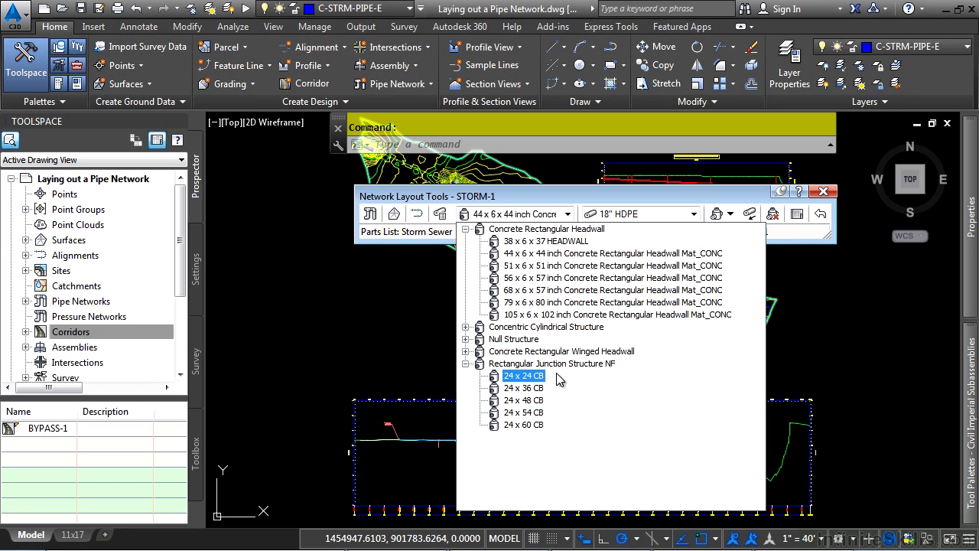
{"action": "left_click", "coordinate": [528, 376]}
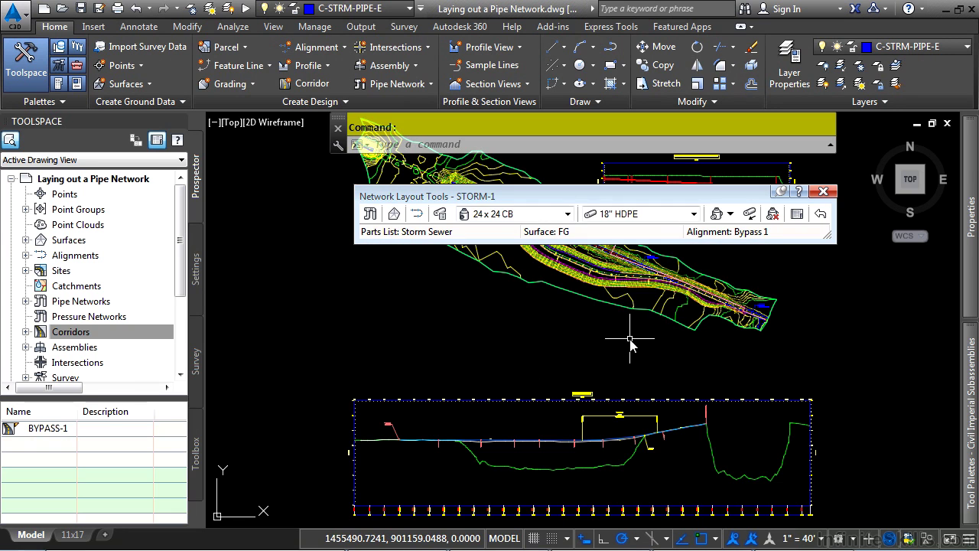
{"action": "left_click", "coordinate": [647, 215]}
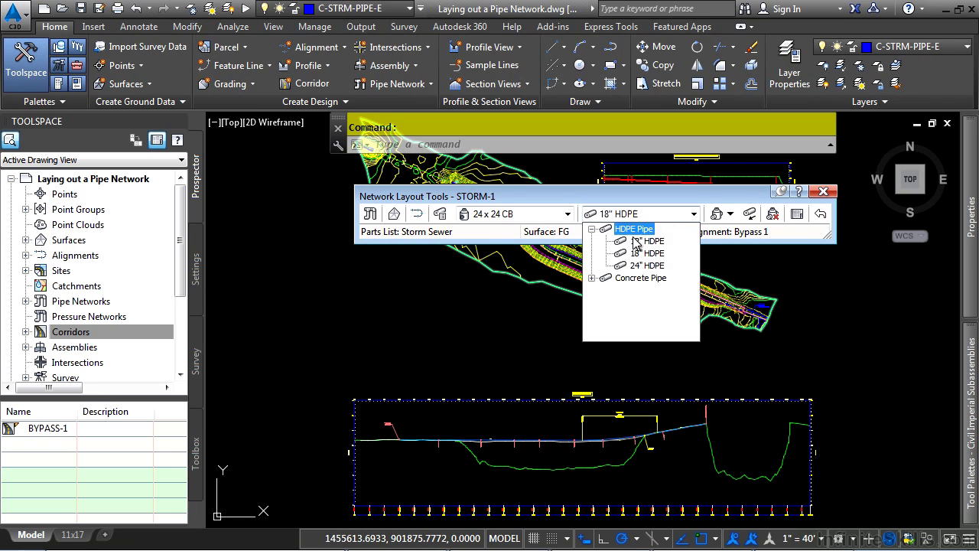
{"action": "left_click", "coordinate": [592, 279]}
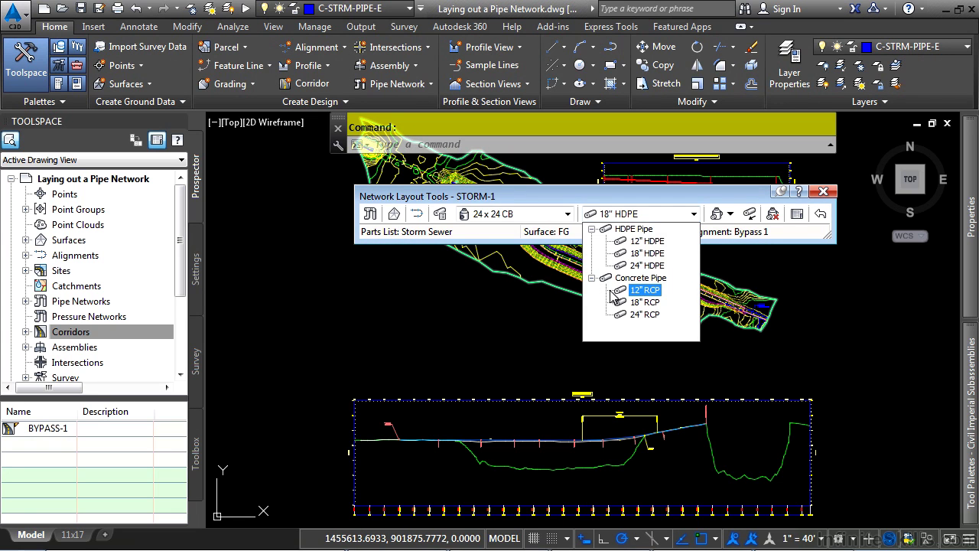
{"action": "left_click", "coordinate": [635, 291]}
{"action": "left_click", "coordinate": [731, 214]}
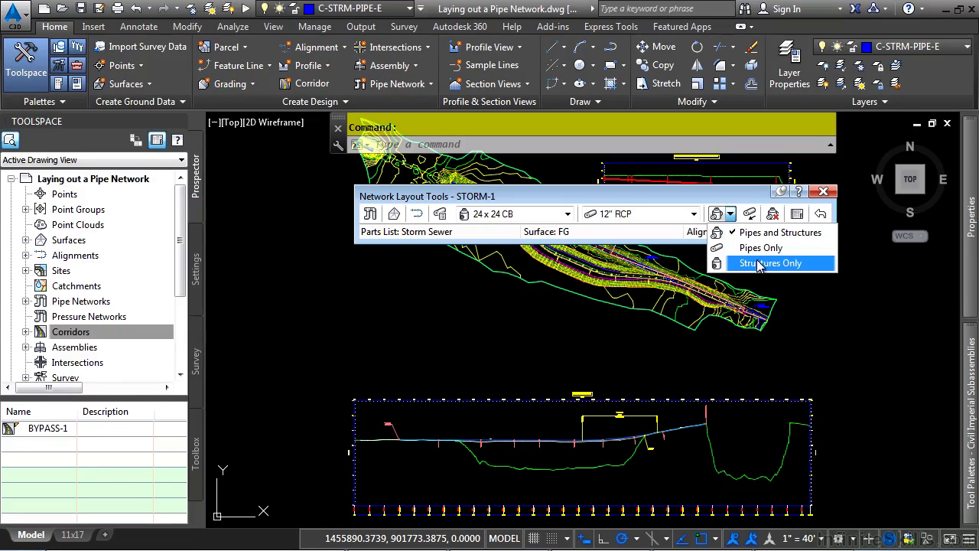
{"action": "left_click", "coordinate": [733, 211]}
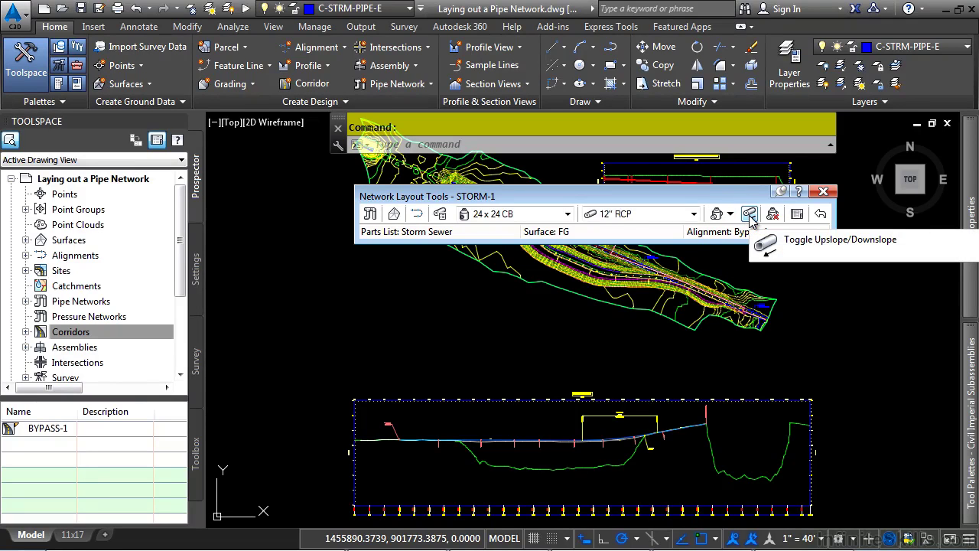
{"action": "left_click_drag", "start_coordinate": [602, 205], "coordinate": [548, 188]}
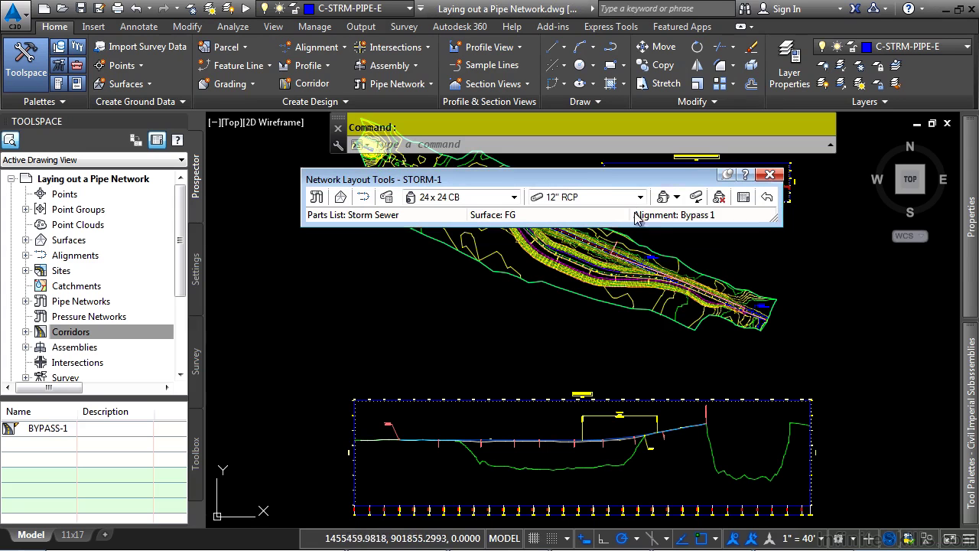
- Begin laying out pipes and structures with 'SO station-offset entry referenced to Bypass 1
{"action": "left_click", "coordinate": [678, 201]}
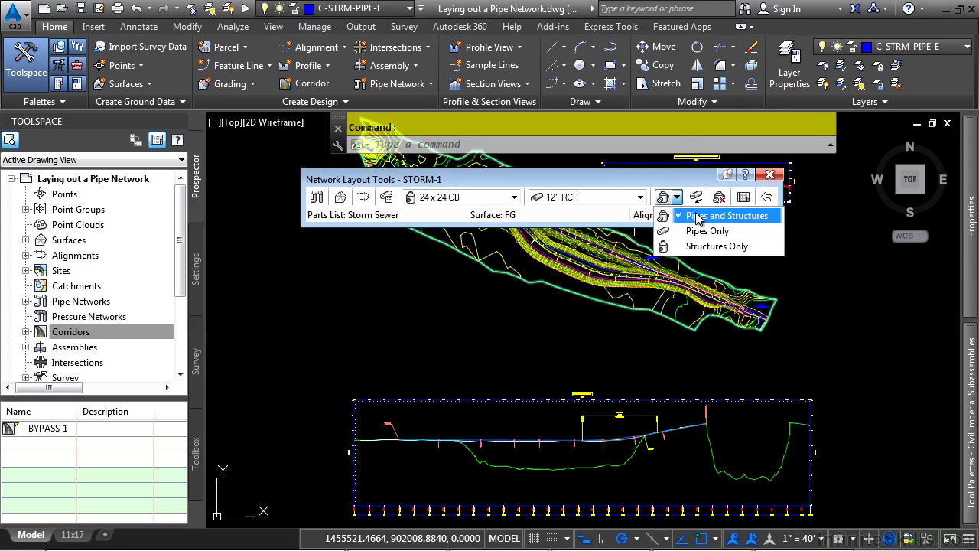
{"action": "left_click", "coordinate": [689, 213]}
{"action": "scroll", "coordinate": [605, 383], "scroll_direction": "up", "scroll_amount": 5}
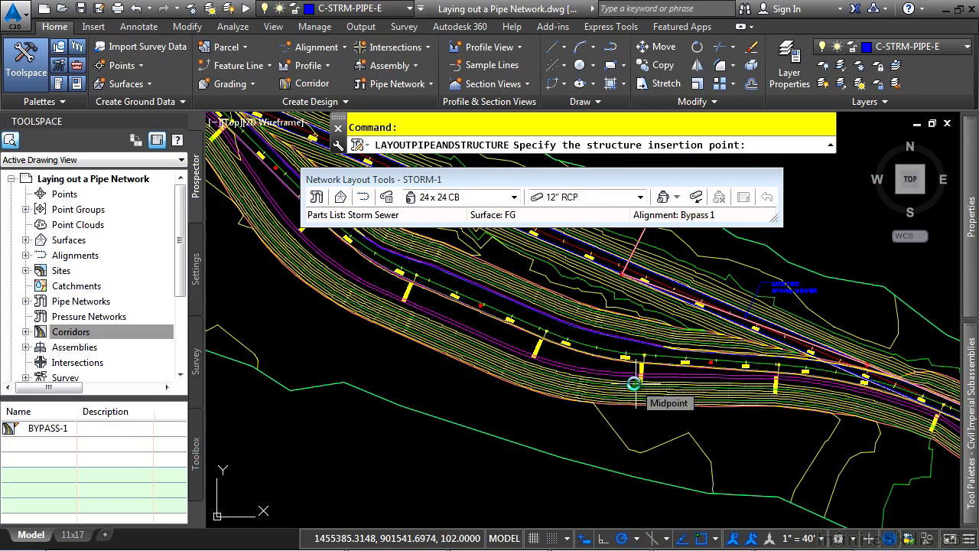
{"action": "type", "text": "'so"}
{"action": "key", "text": "Return"}
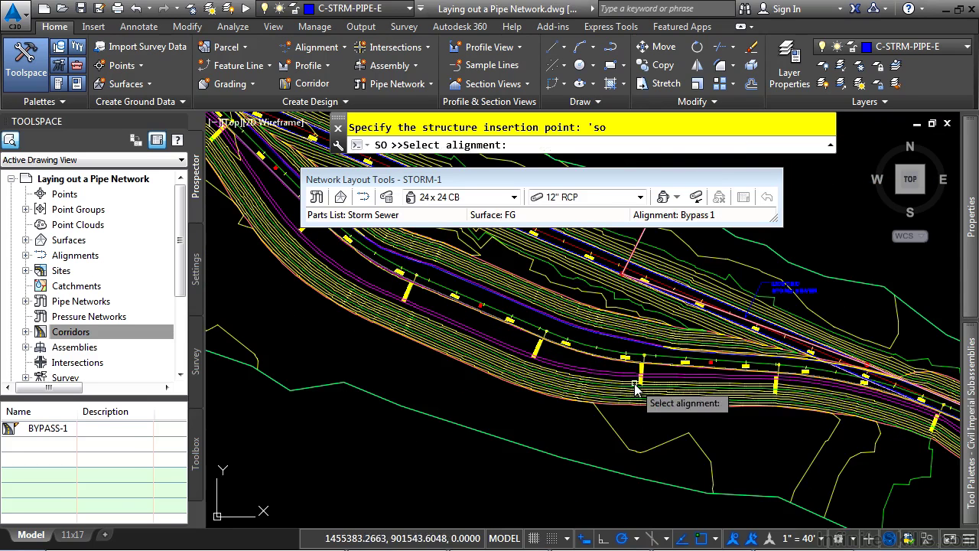
{"action": "scroll", "coordinate": [657, 383], "scroll_direction": "up", "scroll_amount": 3}
{"action": "left_click", "coordinate": [534, 320]}
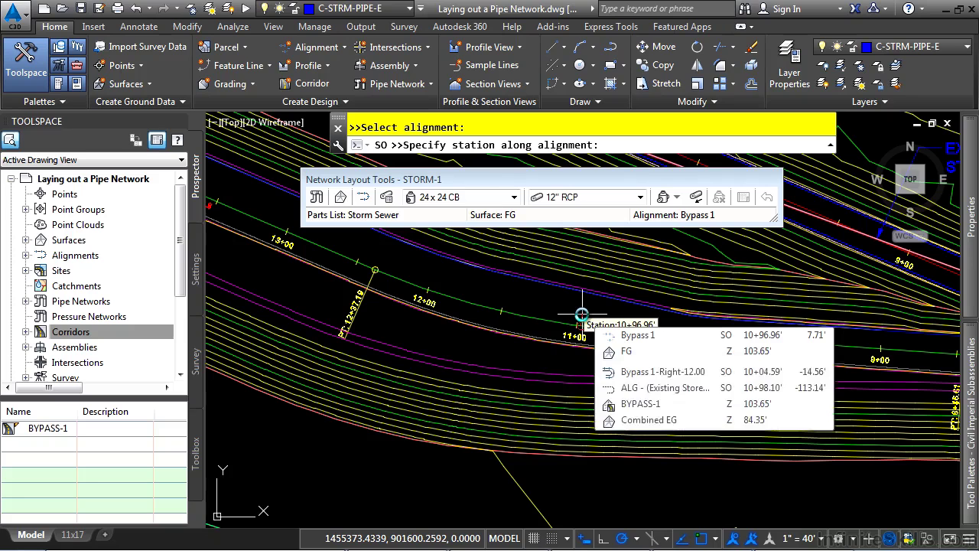
- Place catch basins at station 10+25 offset 12 and station 11+62 offset 24
{"action": "type", "text": "1025"}
{"action": "key", "text": "Return"}
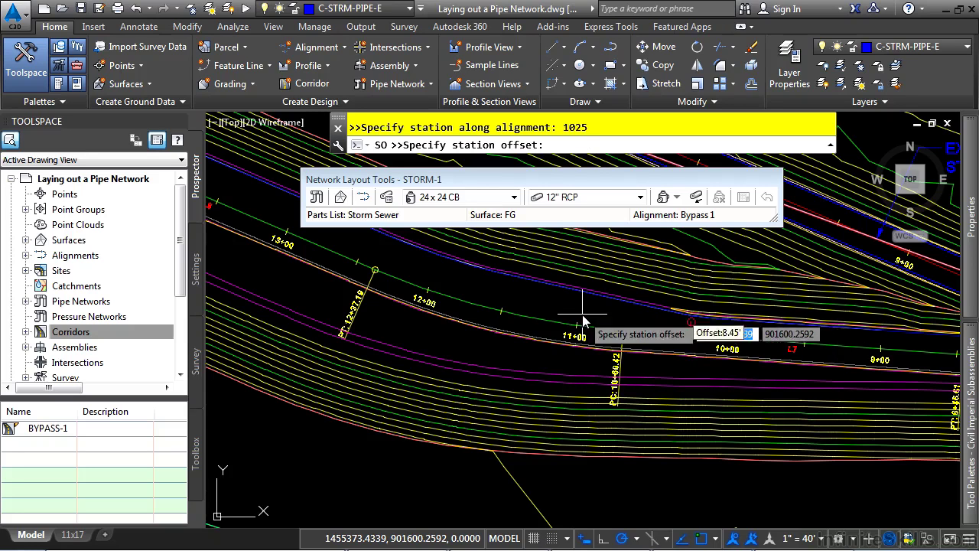
{"action": "type", "text": "12."}
{"action": "key", "text": "Return"}
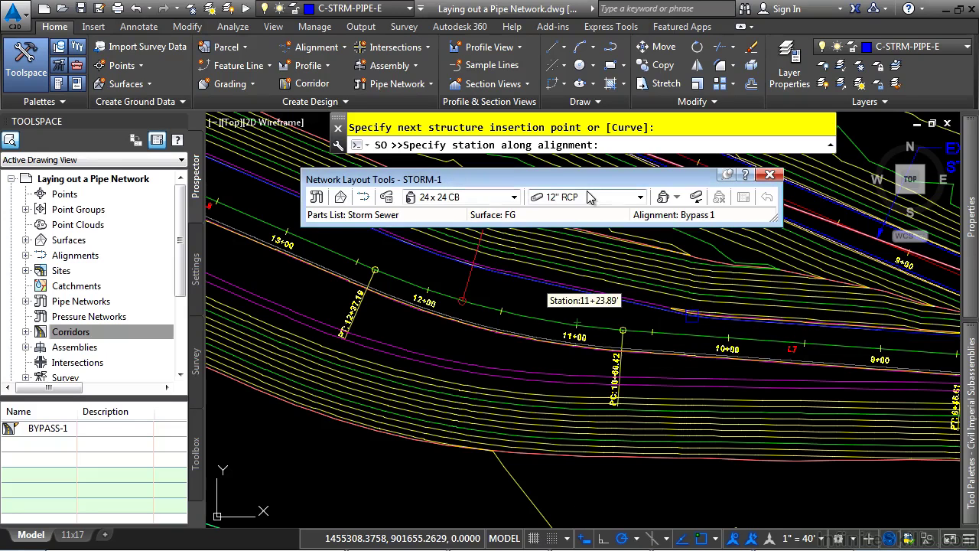
{"action": "type", "text": "11"}
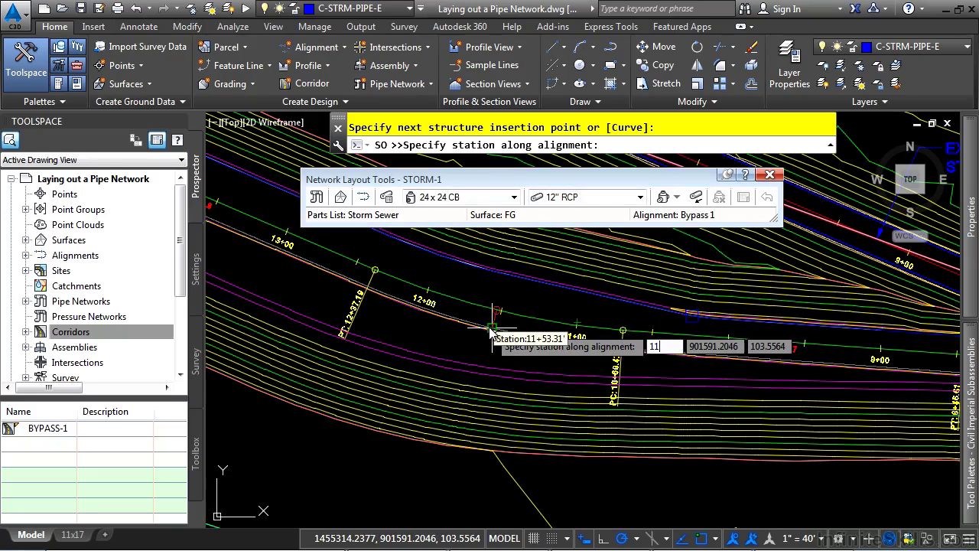
{"action": "type", "text": "62"}
{"action": "key", "text": "Return"}
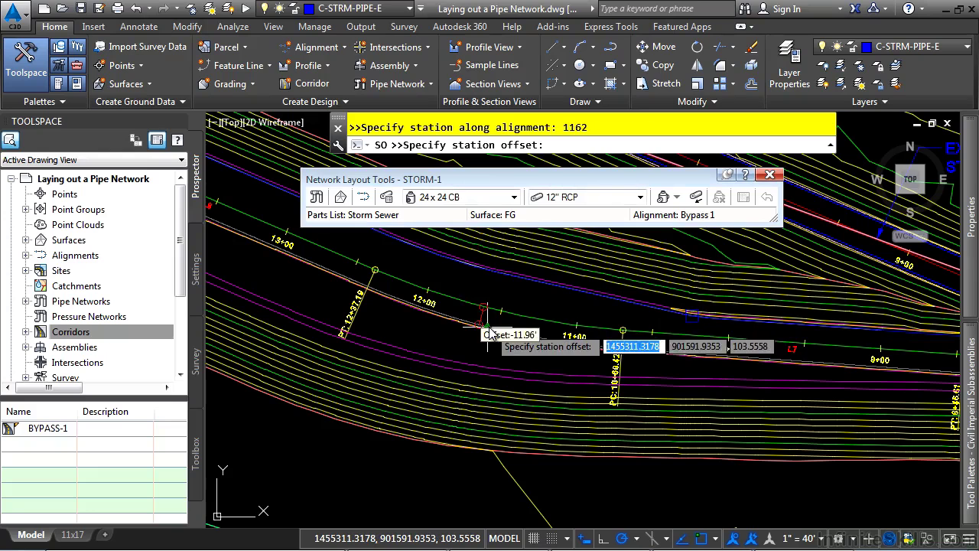
{"action": "type", "text": "24"}
{"action": "key", "text": "Return"}
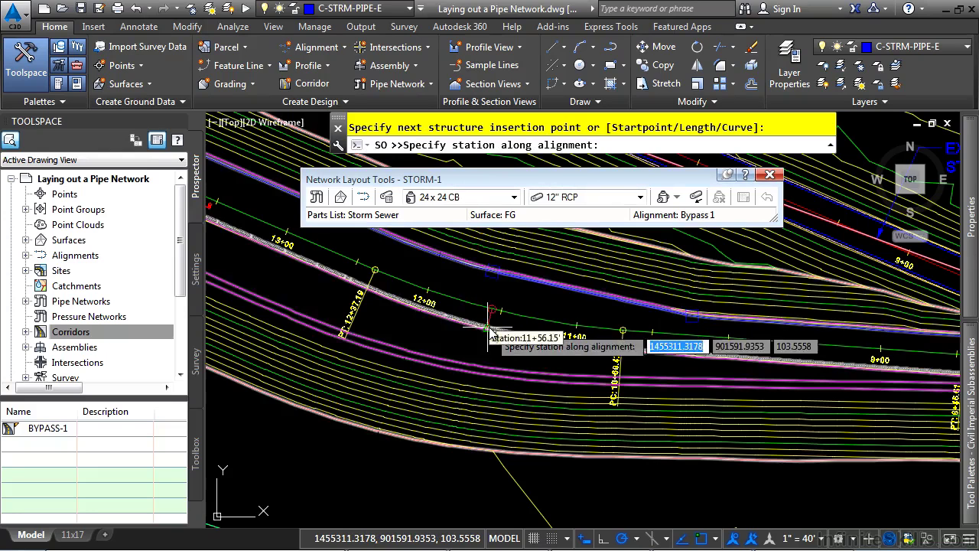
- Switch the current structure to 4' DMH and the pipe to 18" RCP
{"action": "middle_click_drag", "start_coordinate": [495, 303], "coordinate": [601, 401]}
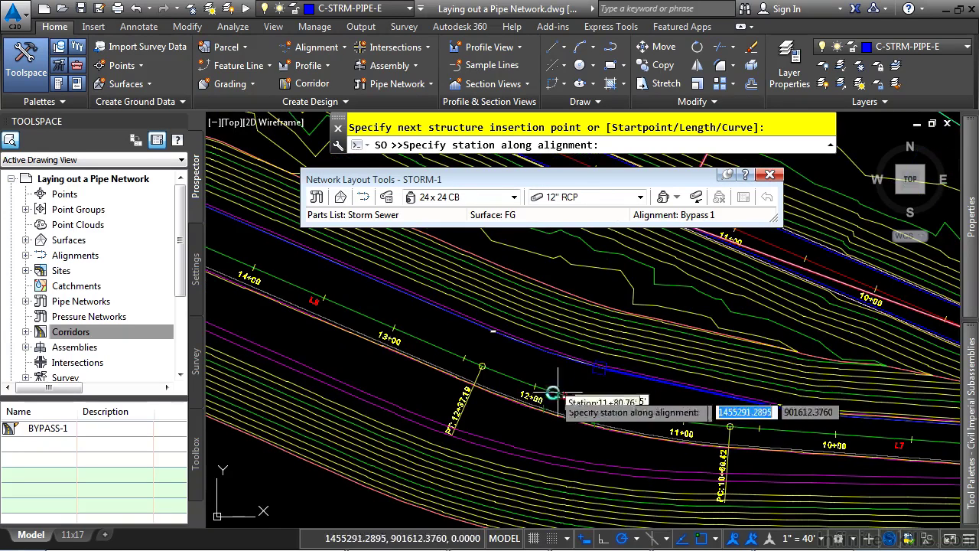
{"action": "left_click", "coordinate": [483, 198]}
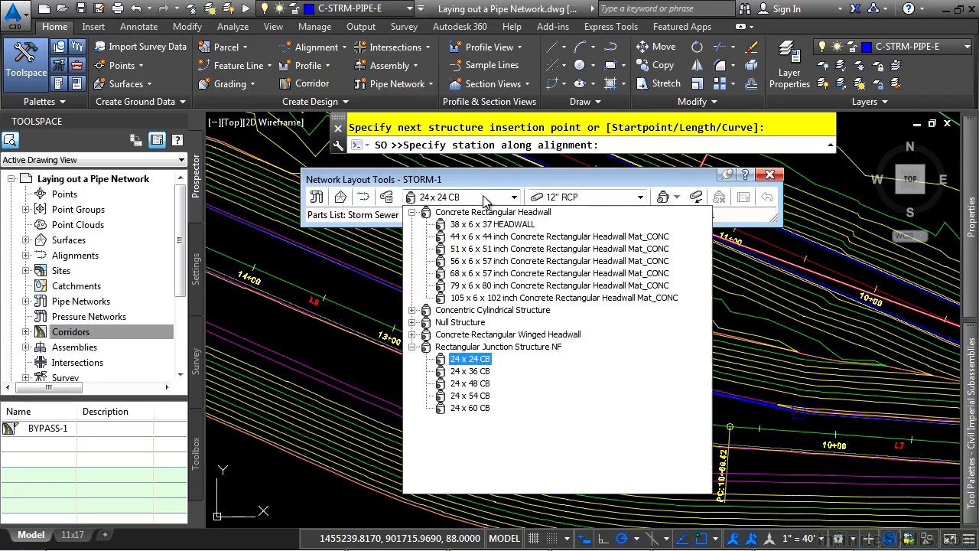
{"action": "left_click", "coordinate": [413, 309]}
{"action": "left_click", "coordinate": [463, 323]}
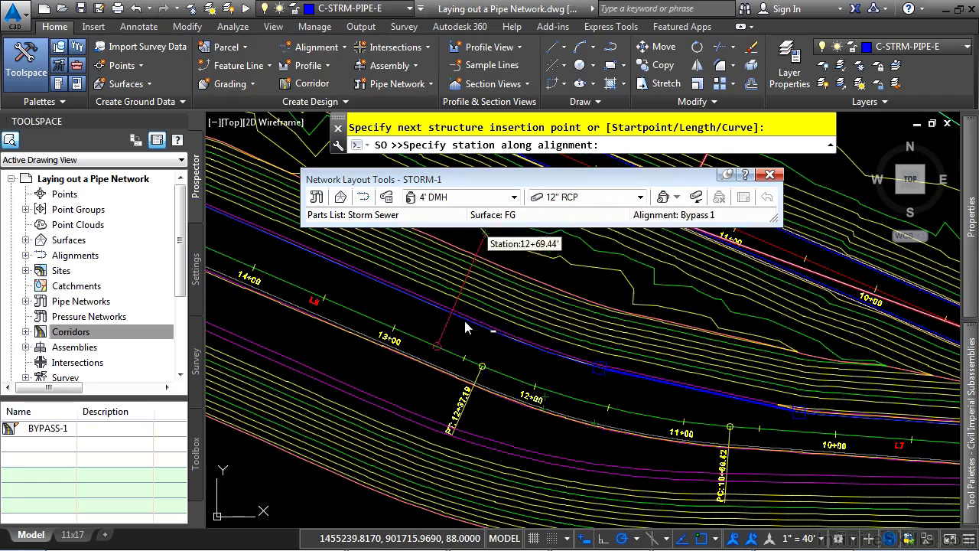
{"action": "left_click", "coordinate": [588, 197]}
{"action": "left_click", "coordinate": [593, 286]}
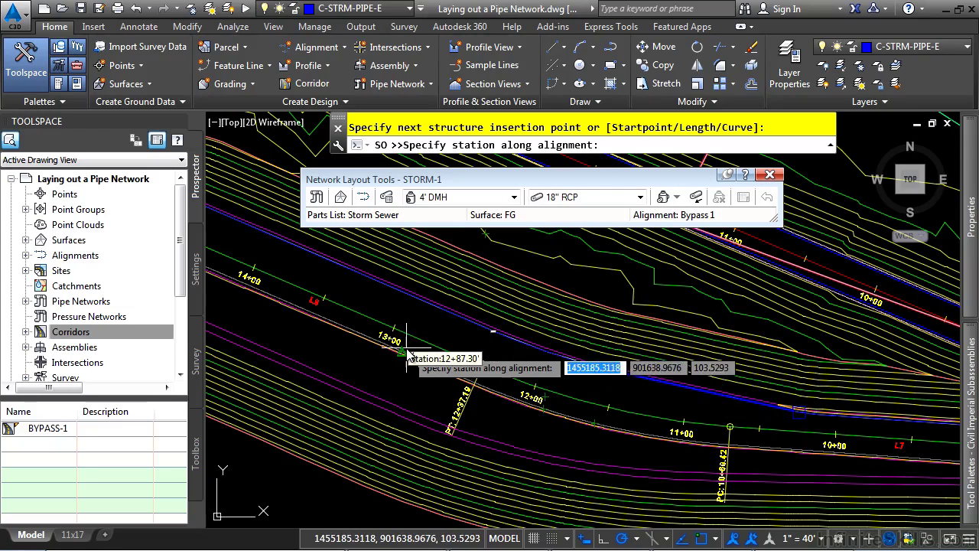
- Place the manhole at station 13+00, offset 0, and pan toward station 14+00
{"action": "type", "text": "13"}
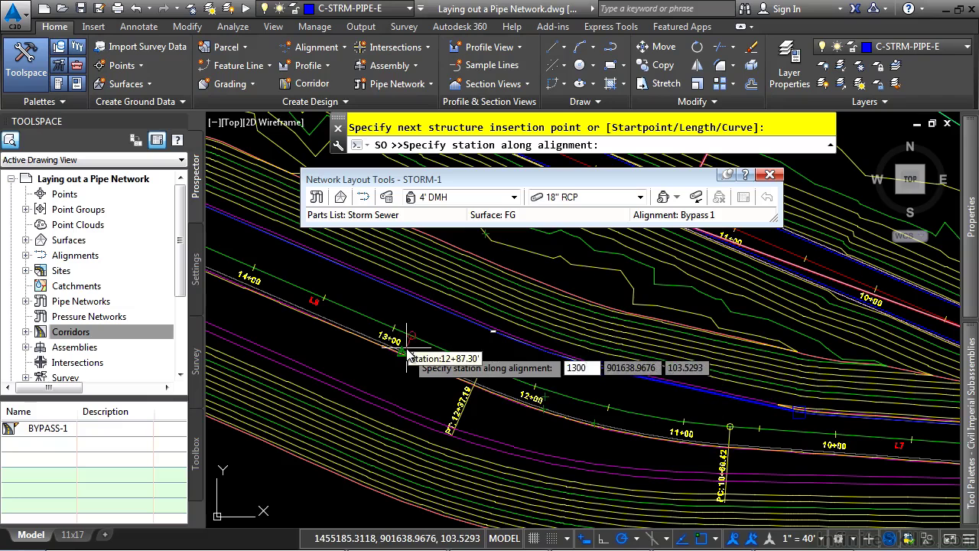
{"action": "type", "text": "00"}
{"action": "key", "text": "Return"}
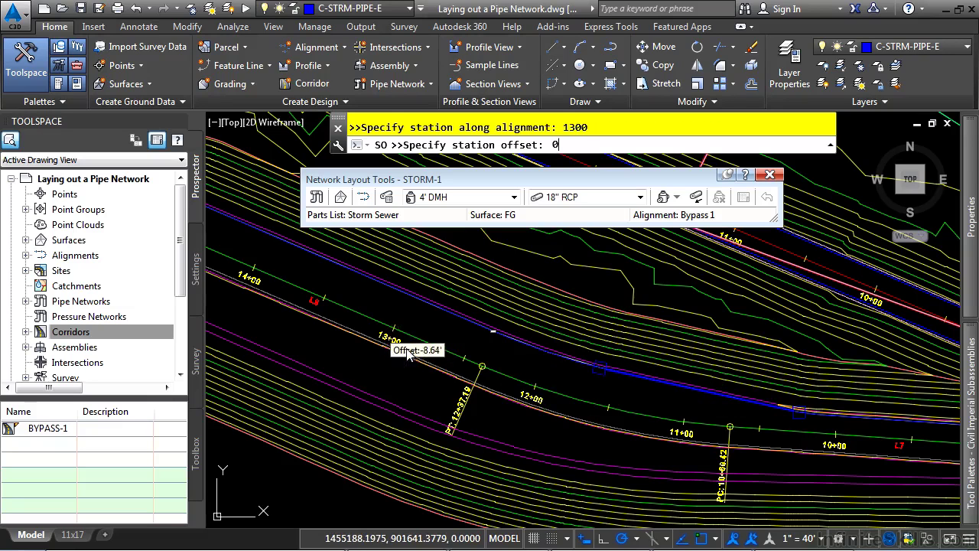
{"action": "left_click", "coordinate": [404, 342]}
{"action": "scroll", "coordinate": [428, 364], "scroll_direction": "up", "scroll_amount": 3}
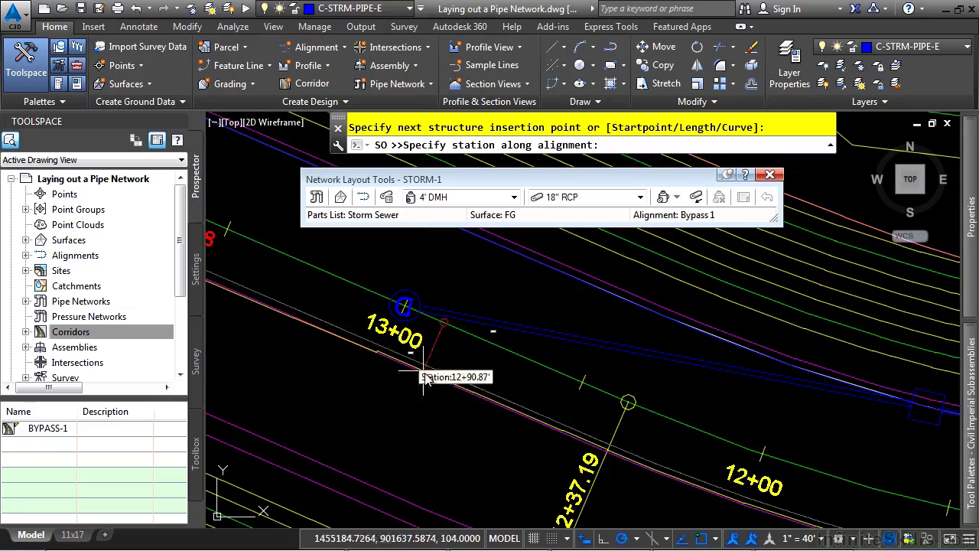
{"action": "middle_click_drag", "start_coordinate": [635, 505], "coordinate": [595, 424]}
{"action": "middle_click_drag", "start_coordinate": [321, 383], "coordinate": [780, 361]}
{"action": "middle_click_drag", "start_coordinate": [429, 359], "coordinate": [680, 425]}
{"action": "middle_click_drag", "start_coordinate": [562, 408], "coordinate": [661, 452]}
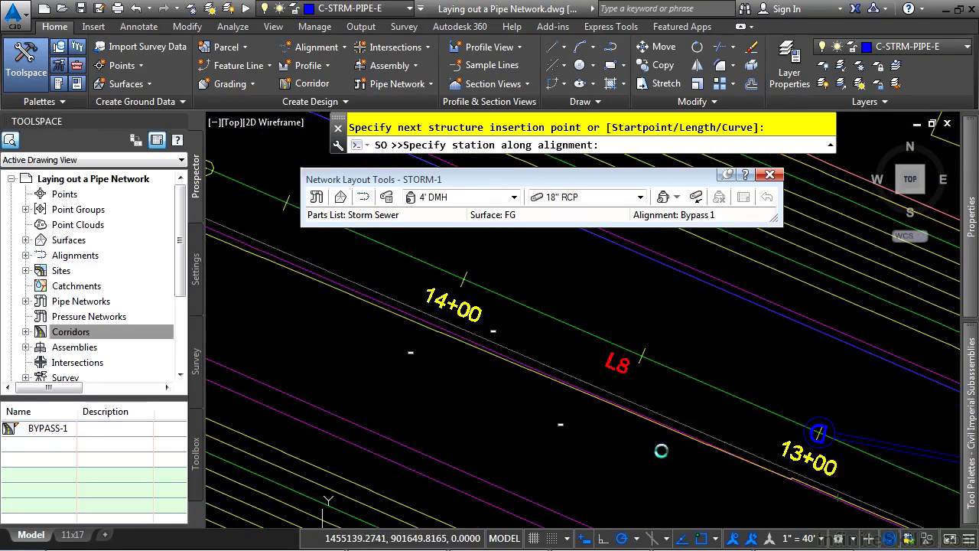
- Place a 24 x 24 CB at station 14+55, offset 24
{"action": "left_click", "coordinate": [479, 197]}
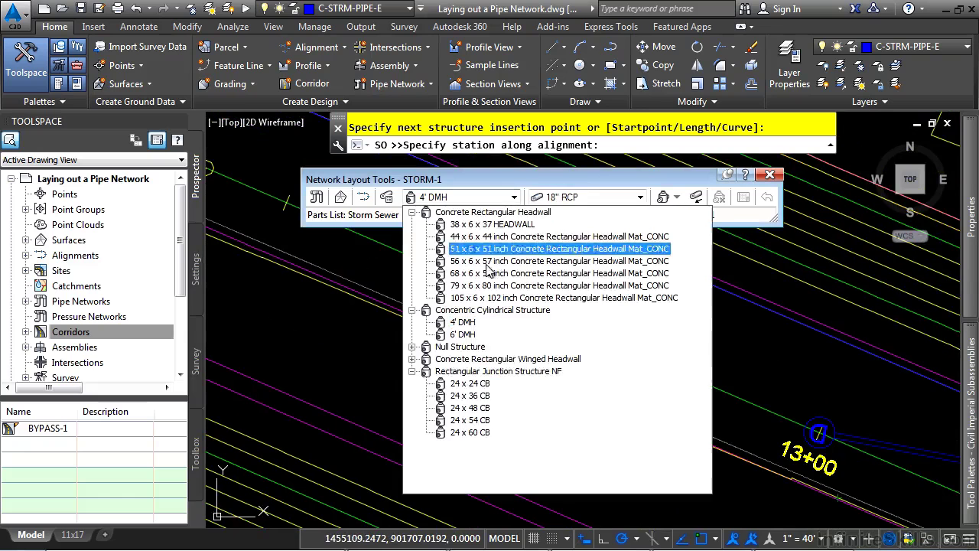
{"action": "left_click", "coordinate": [484, 385]}
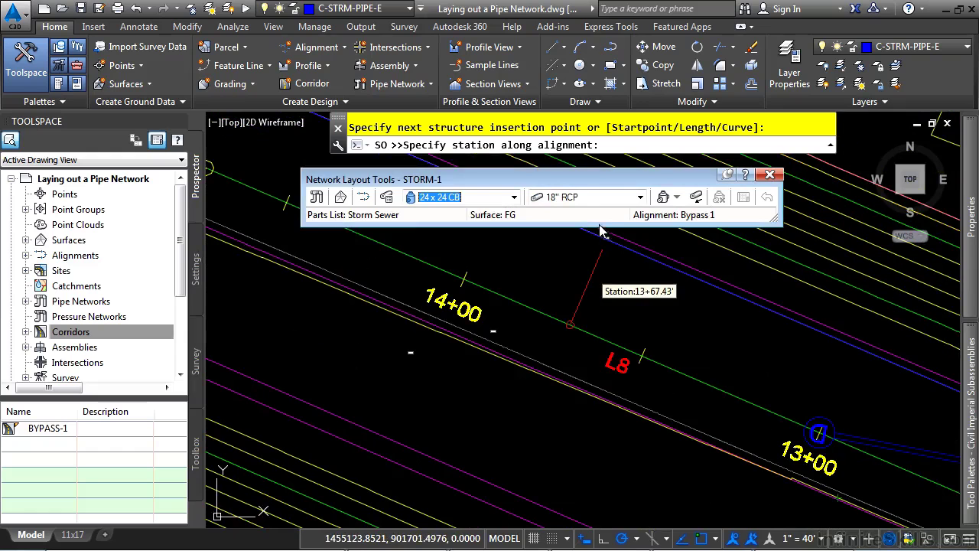
{"action": "type", "text": "1455"}
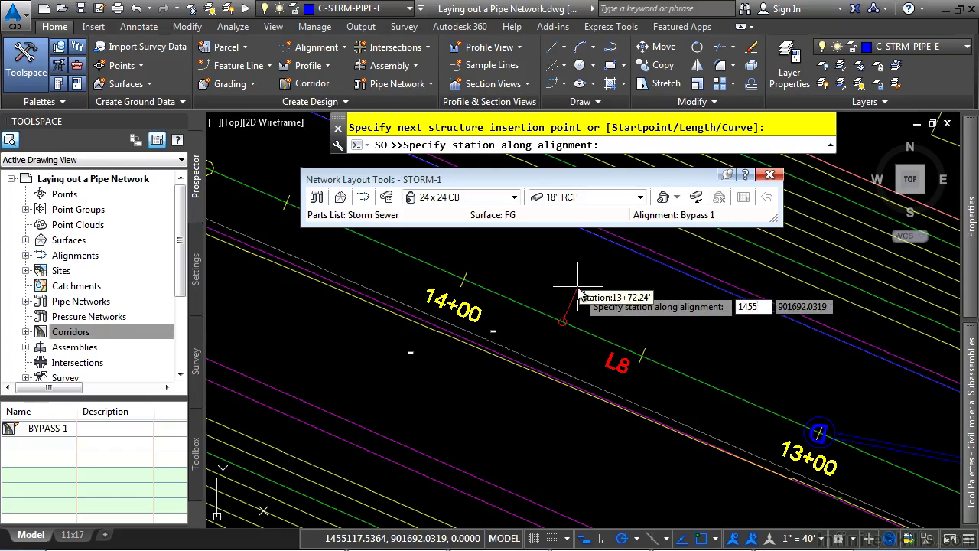
{"action": "key", "text": "Return"}
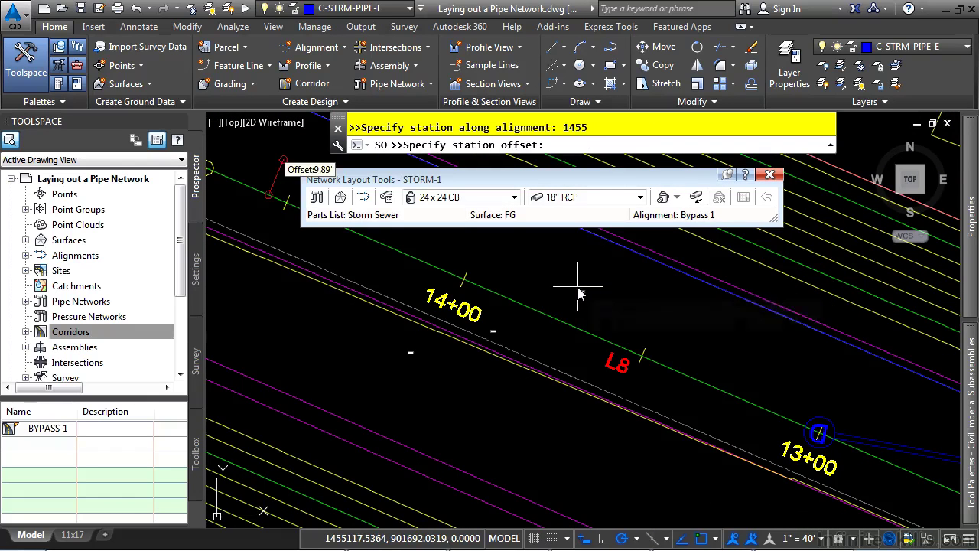
{"action": "type", "text": "24"}
{"action": "key", "text": "Return"}
{"action": "scroll", "coordinate": [576, 289], "scroll_direction": "down", "scroll_amount": 3}
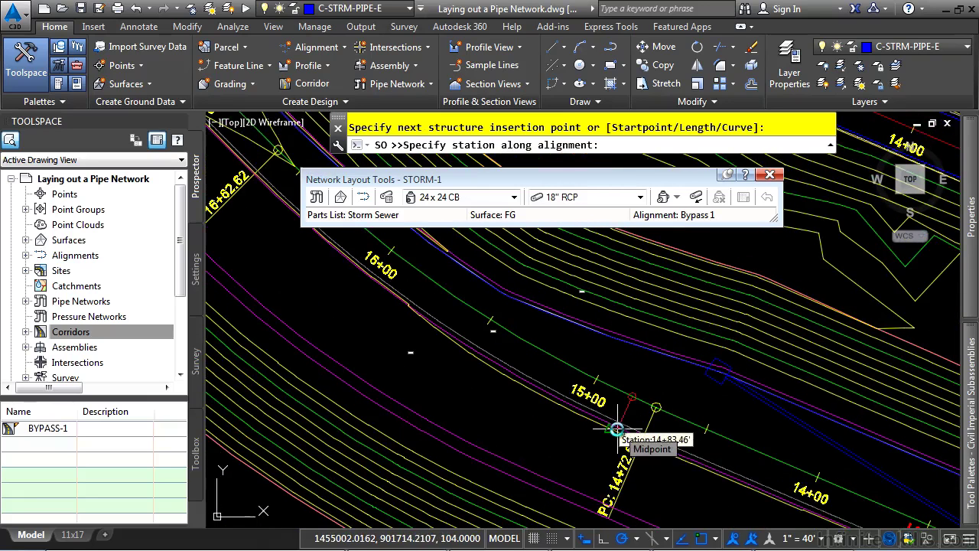
- Switch to 24" RCP pipe and place a second catch basin at 14+55, offset -45
{"action": "left_click", "coordinate": [616, 197]}
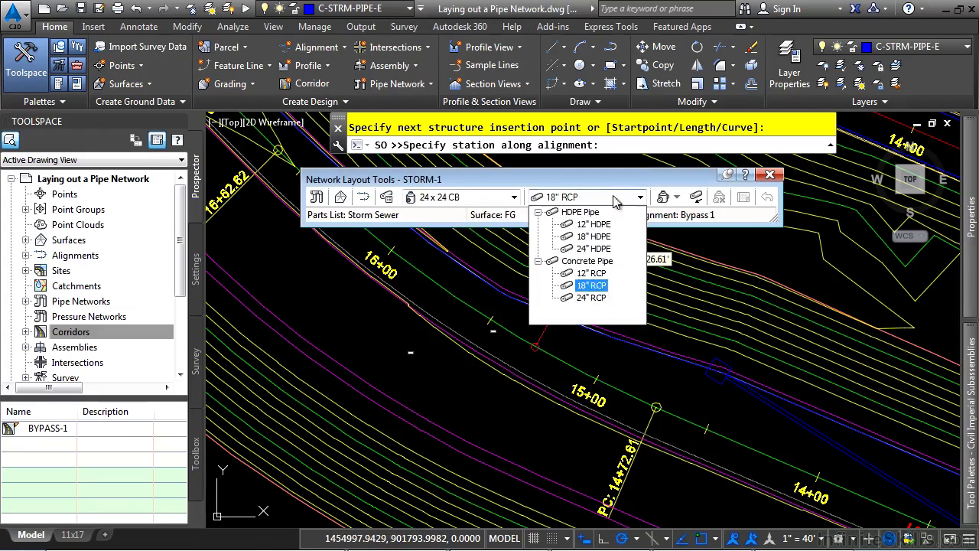
{"action": "left_click", "coordinate": [590, 297]}
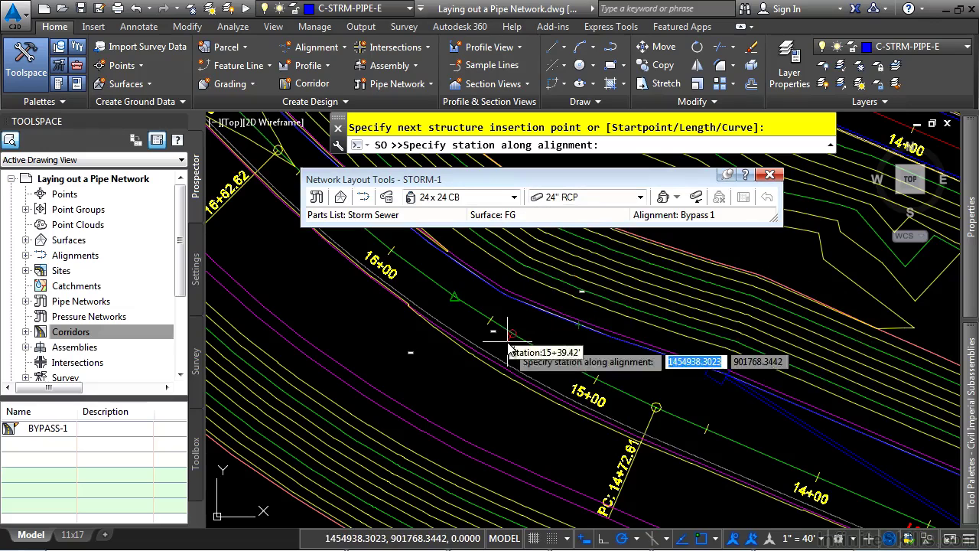
{"action": "type", "text": "1455"}
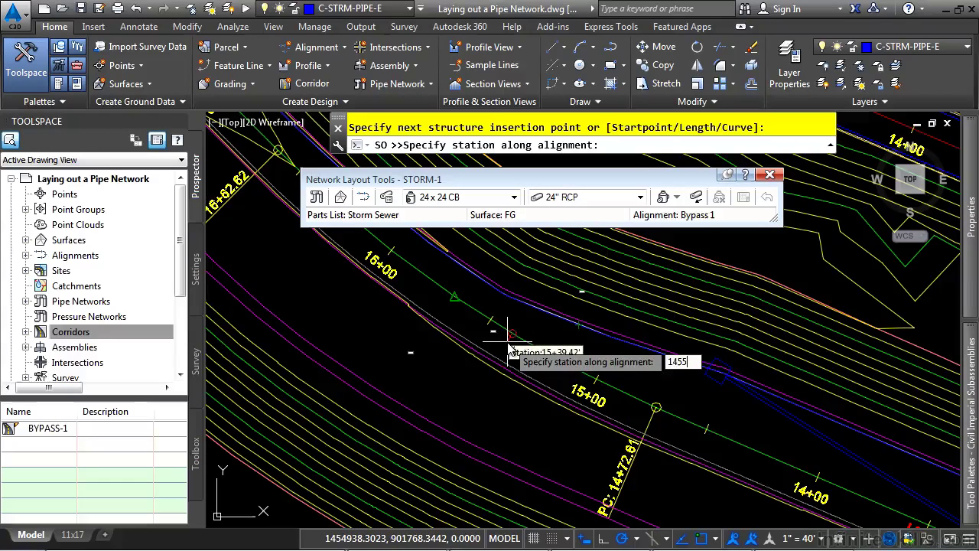
{"action": "key", "text": "Return"}
{"action": "type", "text": "-"}
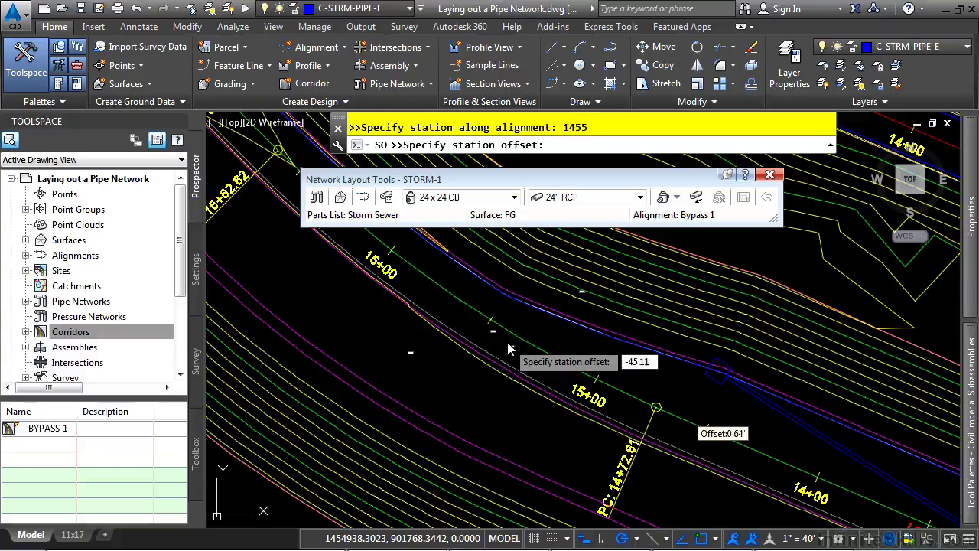
{"action": "type", "text": "45"}
{"action": "key", "text": "Return"}
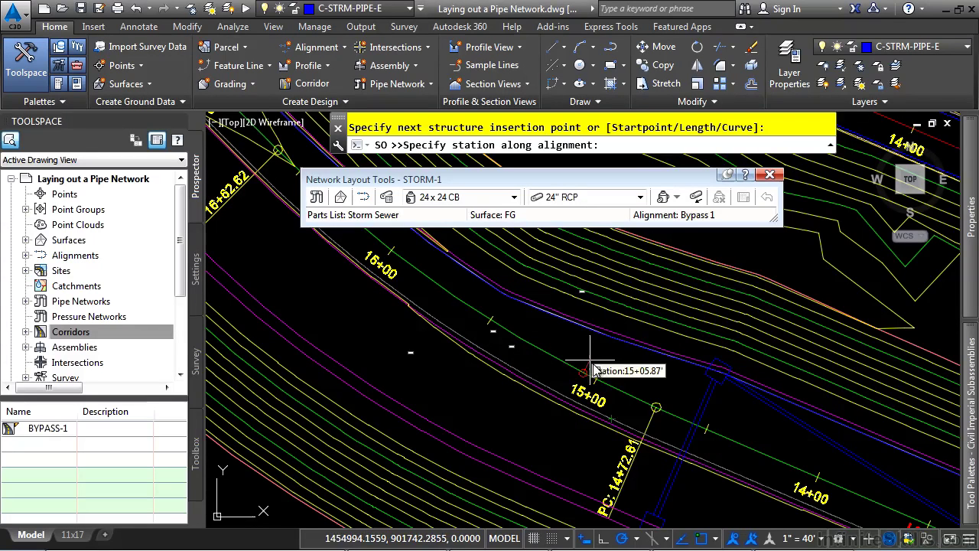
- Place a 38 x 12 x 45 WINGED HDWL headwall at station 14+55, offset -99.27
{"action": "left_click", "coordinate": [463, 197]}
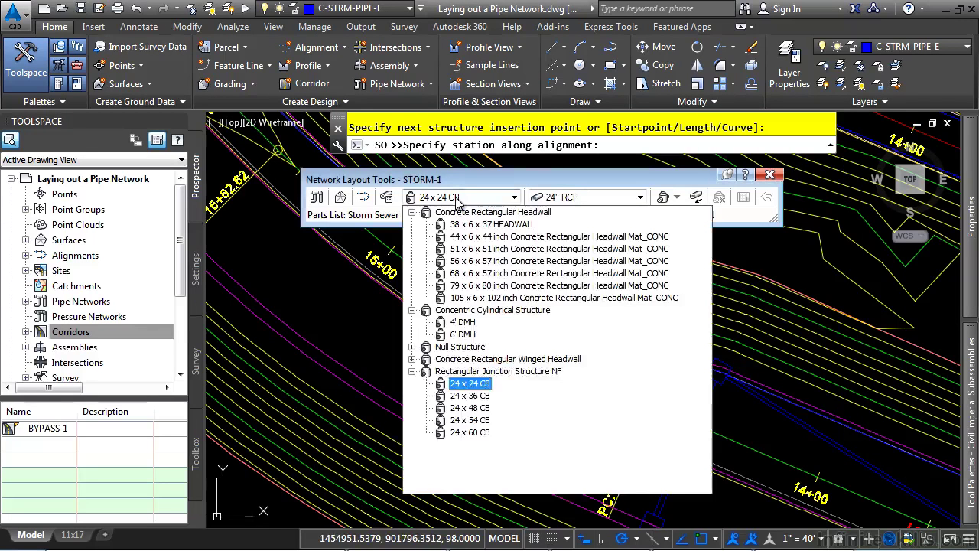
{"action": "left_click", "coordinate": [413, 359]}
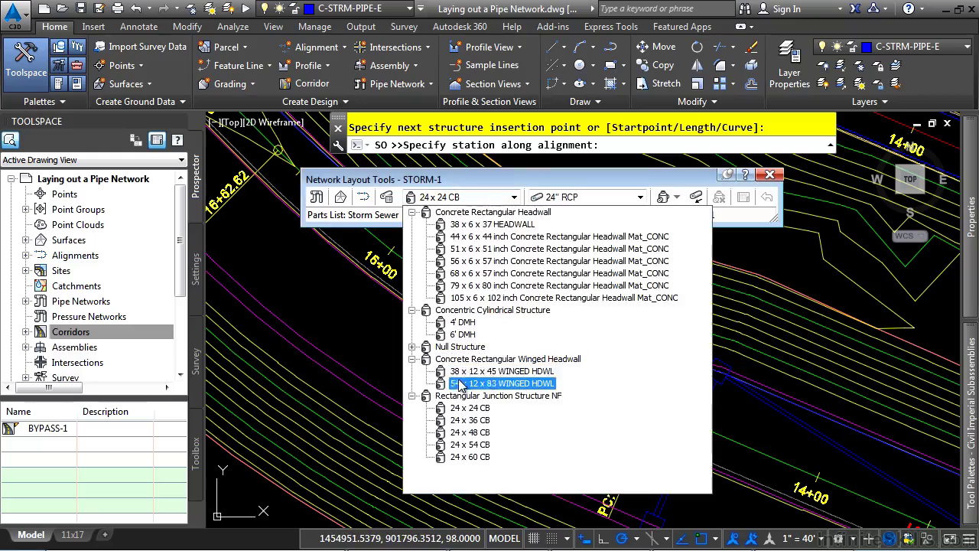
{"action": "left_click", "coordinate": [500, 374]}
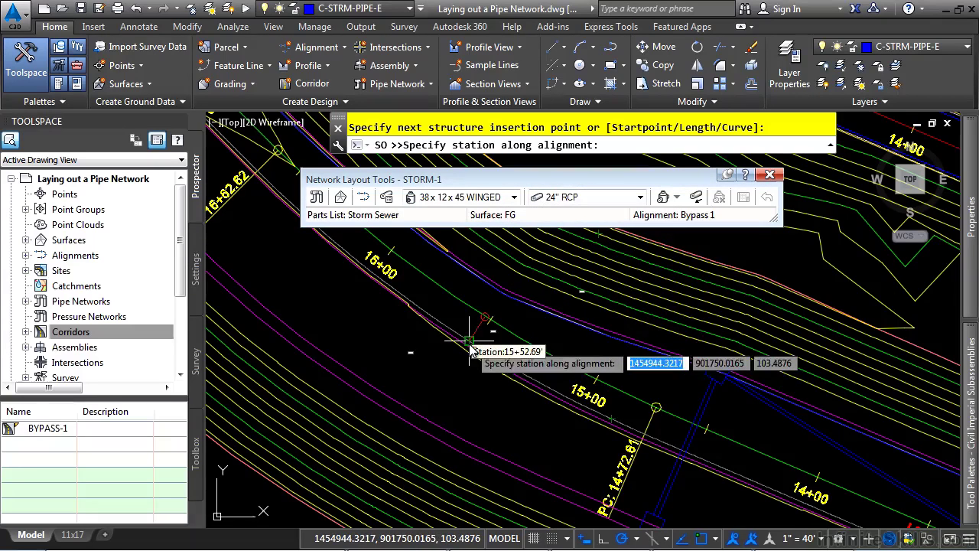
{"action": "type", "text": "14"}
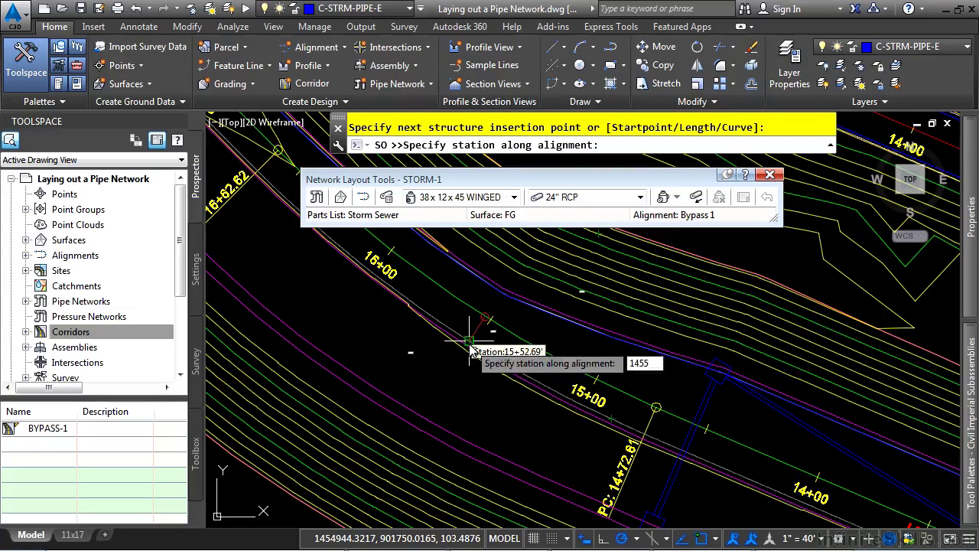
{"action": "type", "text": "55"}
{"action": "key", "text": "Return"}
{"action": "type", "text": "-"}
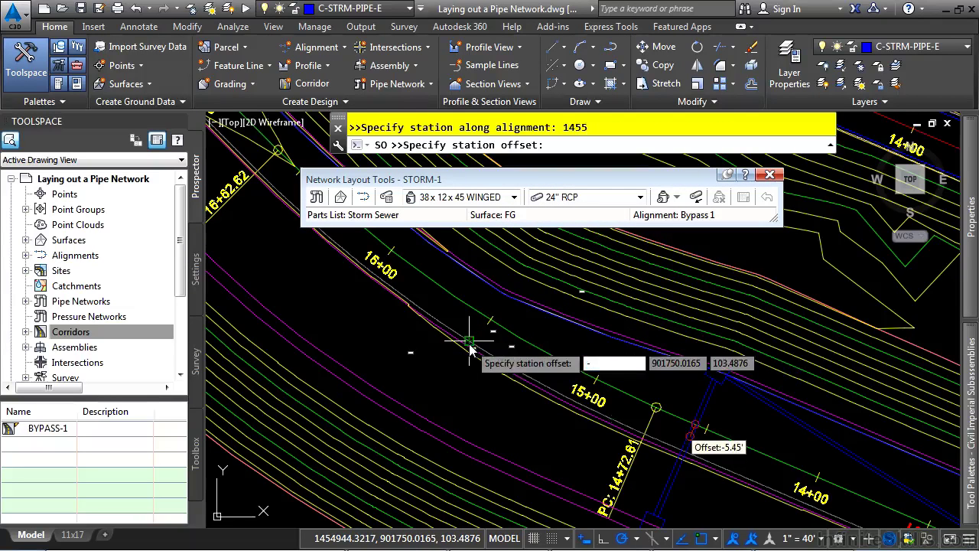
{"action": "type", "text": "9"}
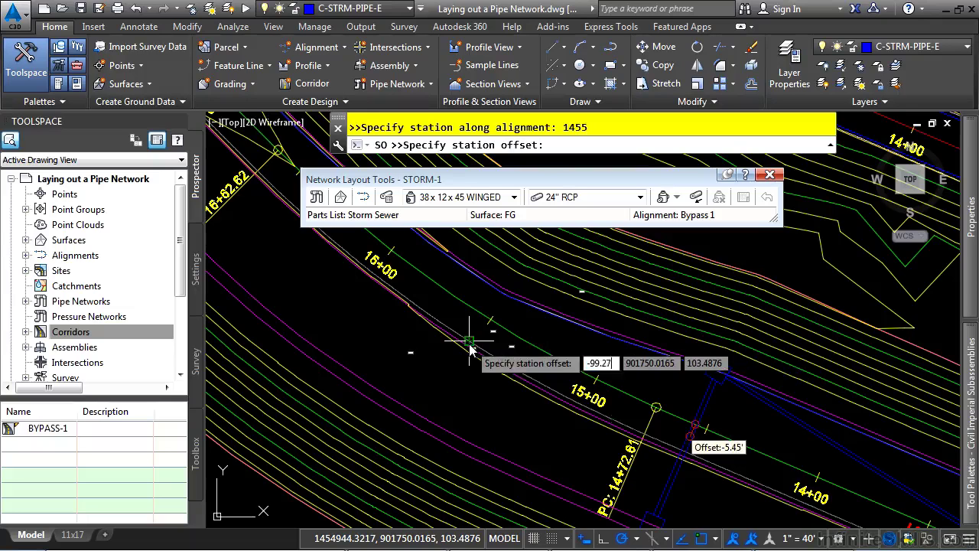
{"action": "type", "text": "9.27"}
{"action": "key", "text": "Return"}
{"action": "key", "text": "Escape"}
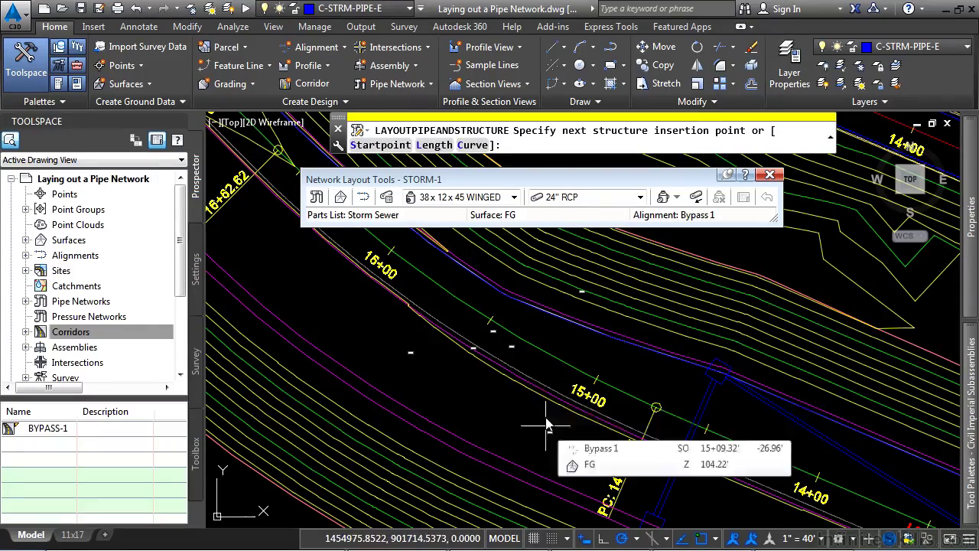
- End the layout command and pan to show stations 15+00 through 13+00
{"action": "key", "text": "Escape"}
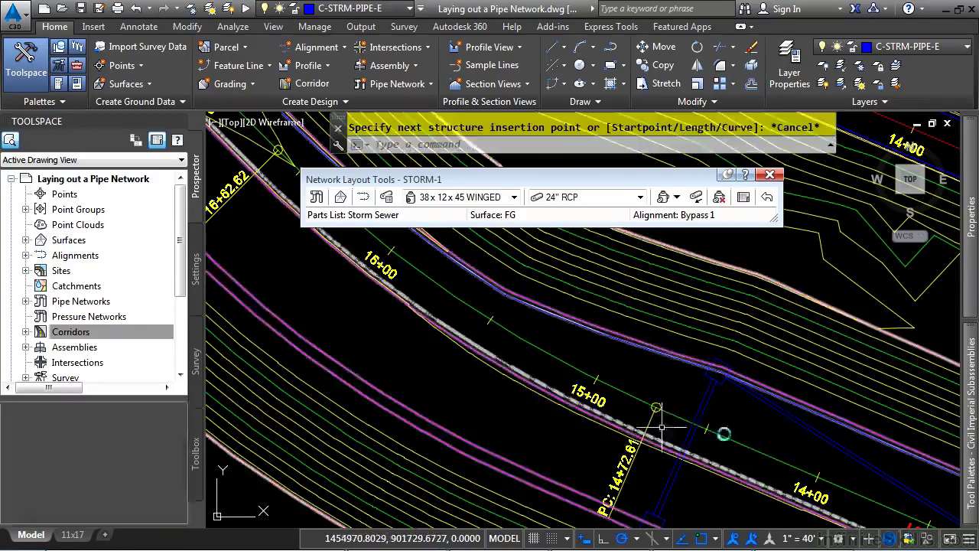
{"action": "mouse_move", "coordinate": [663, 452]}
{"action": "middle_mouse_down"}
{"action": "mouse_move", "coordinate": [695, 400]}
{"action": "mouse_move", "coordinate": [623, 332]}
{"action": "mouse_move", "coordinate": [620, 404]}
{"action": "mouse_move", "coordinate": [498, 470]}
{"action": "mouse_move", "coordinate": [529, 459]}
{"action": "mouse_move", "coordinate": [586, 398]}
{"action": "mouse_move", "coordinate": [516, 406]}
{"action": "mouse_move", "coordinate": [406, 485]}
{"action": "middle_mouse_up"}
{"action": "middle_click_drag", "start_coordinate": [739, 462], "coordinate": [600, 392]}
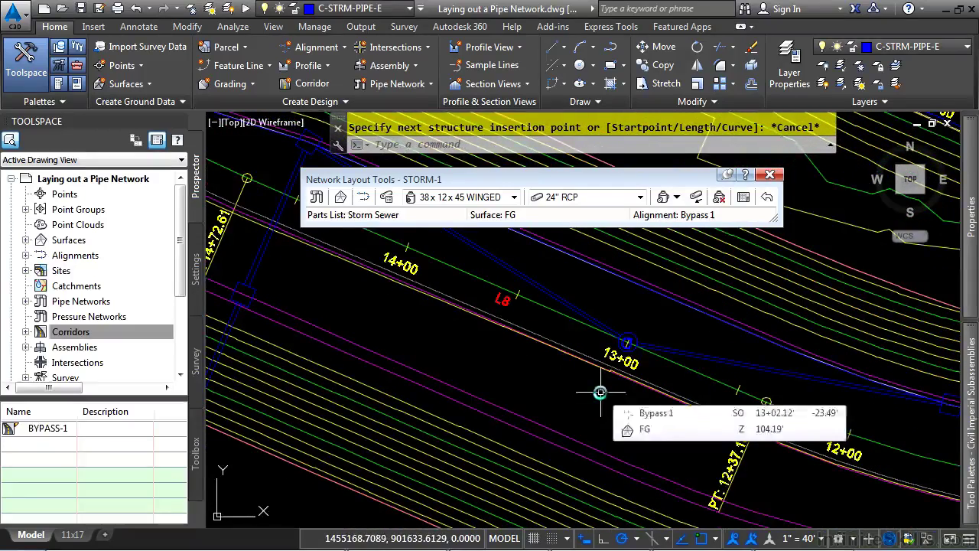
{"action": "middle_click_drag", "start_coordinate": [424, 340], "coordinate": [543, 420]}
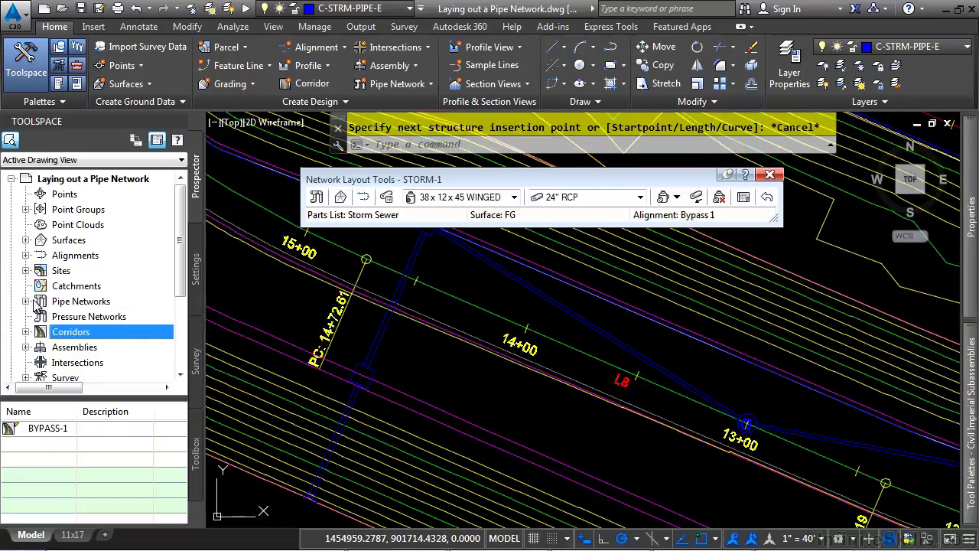
- Expand Pipe Networks > Networks > STORM-1 in Prospector and list its pipes
{"action": "left_click", "coordinate": [25, 301]}
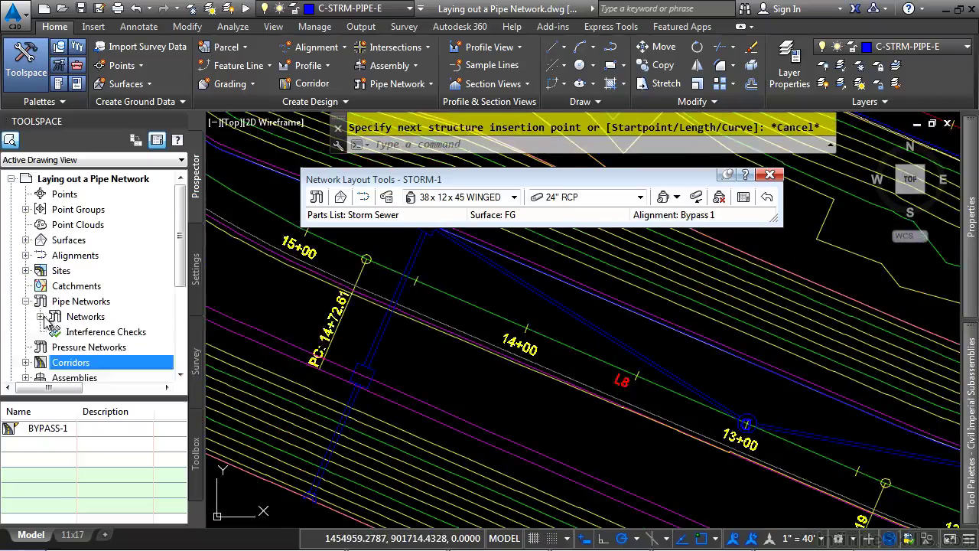
{"action": "left_click", "coordinate": [42, 316]}
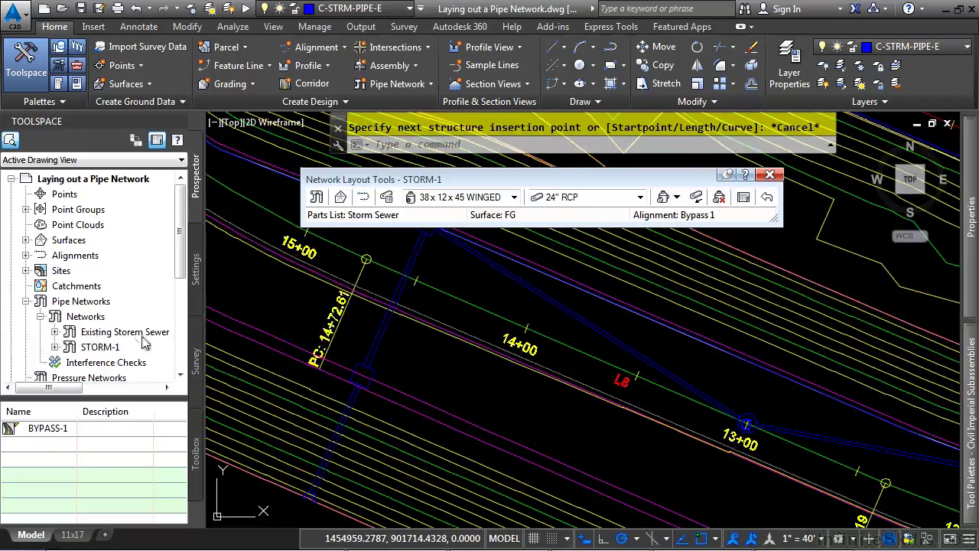
{"action": "left_click", "coordinate": [58, 347]}
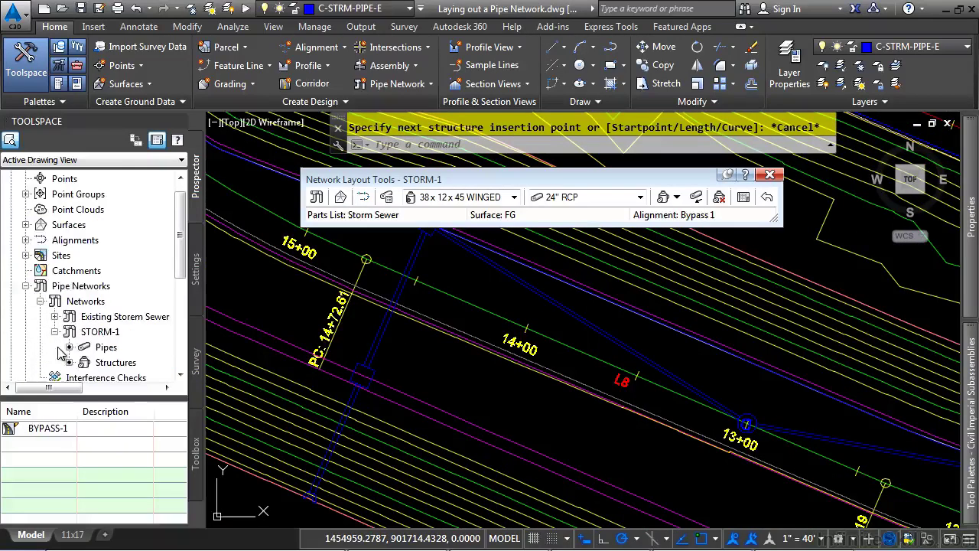
{"action": "scroll", "coordinate": [112, 357], "scroll_direction": "down", "scroll_amount": 2}
{"action": "left_click", "coordinate": [113, 348]}
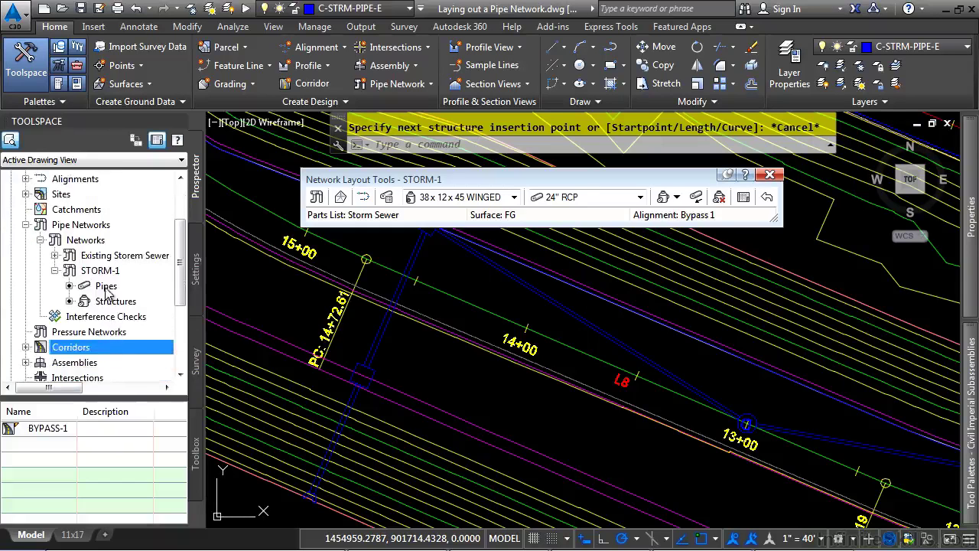
{"action": "left_click", "coordinate": [106, 287]}
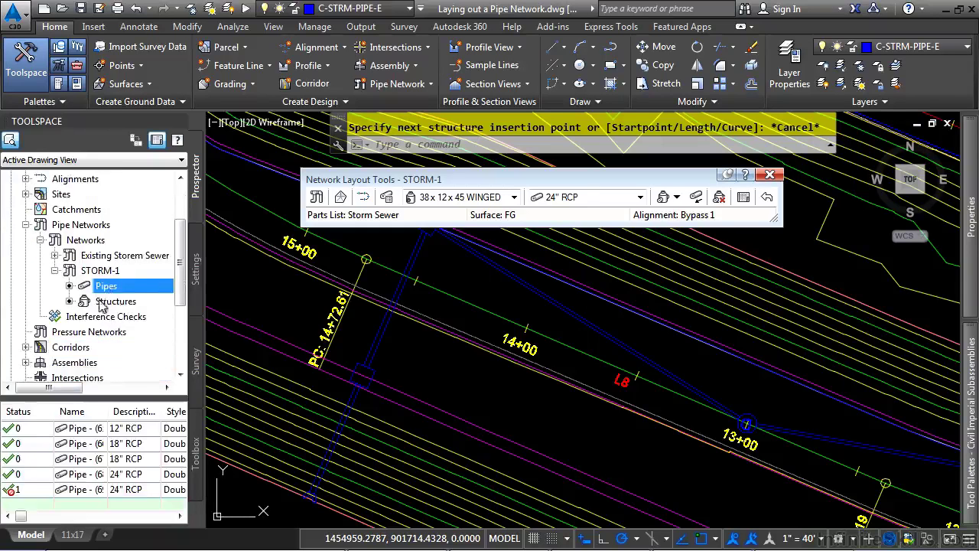
- List STORM-1's structures and select the structure beside PC 14+72.61 in the drawing
{"action": "left_click", "coordinate": [107, 301]}
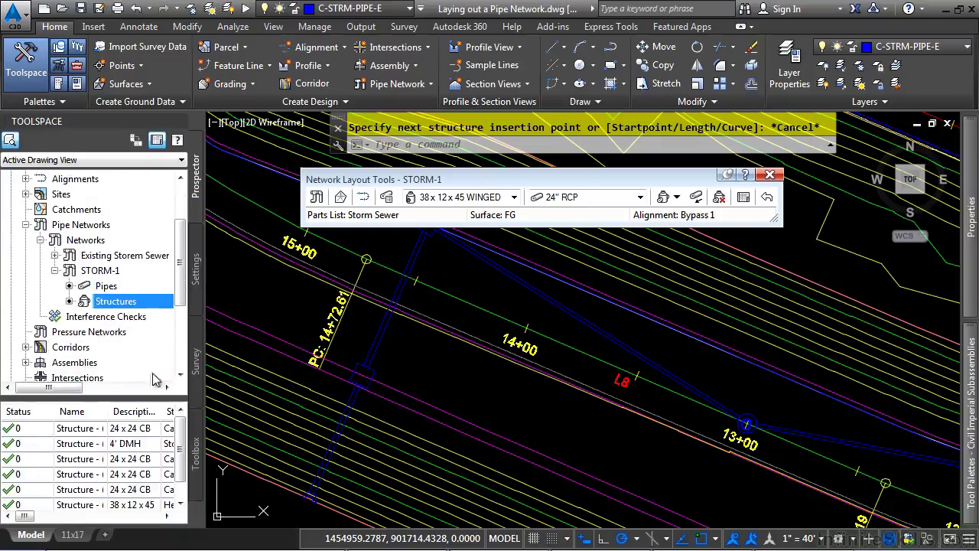
{"action": "left_click", "coordinate": [179, 465]}
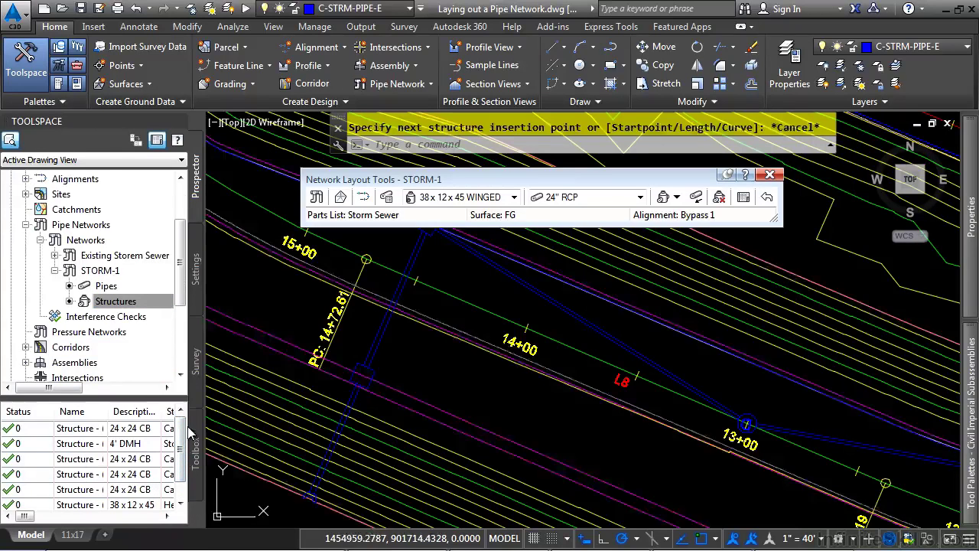
{"action": "left_click", "coordinate": [364, 370]}
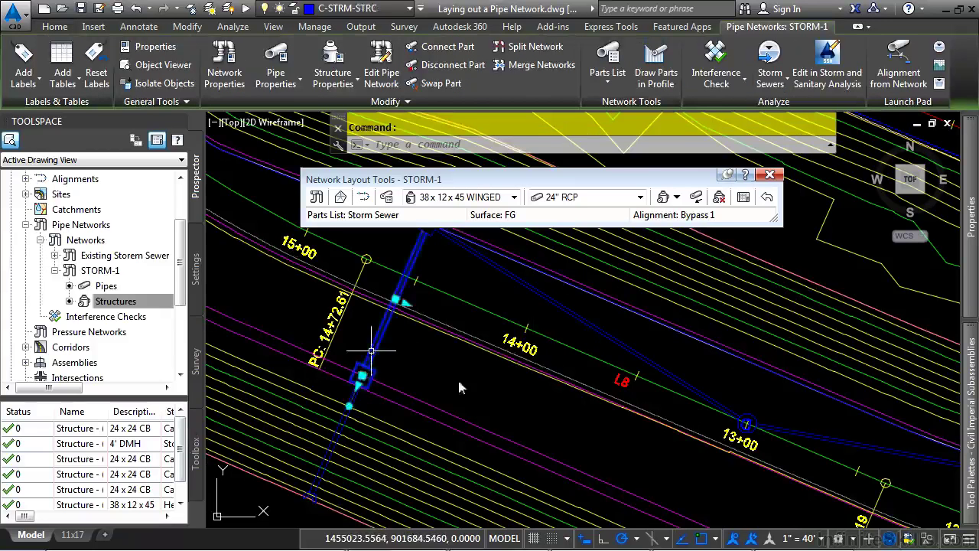
- Use Select Similar on the 13+00 structure to select all similar STORM-1 network parts
{"action": "scroll", "coordinate": [375, 368], "scroll_direction": "up", "scroll_amount": 5}
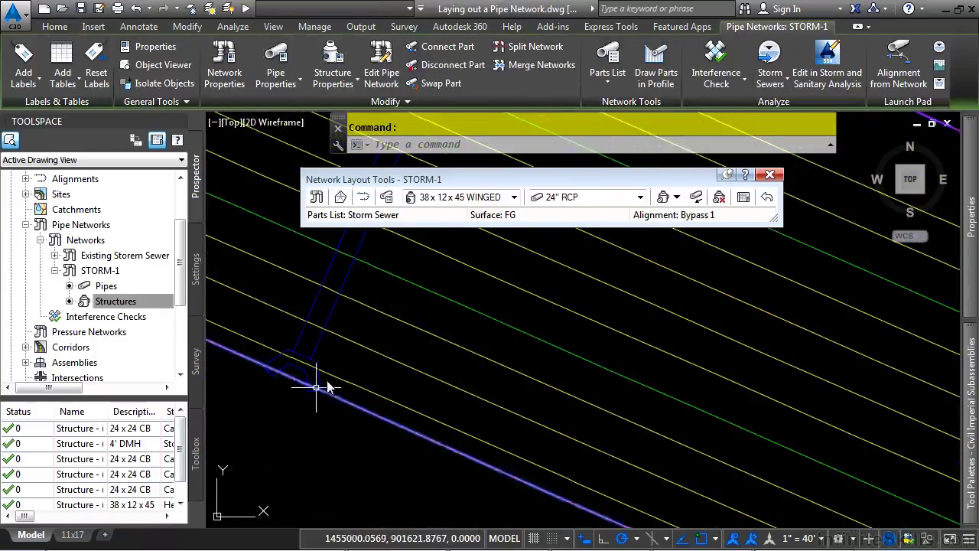
{"action": "right_click", "coordinate": [521, 332]}
{"action": "left_click", "coordinate": [539, 329]}
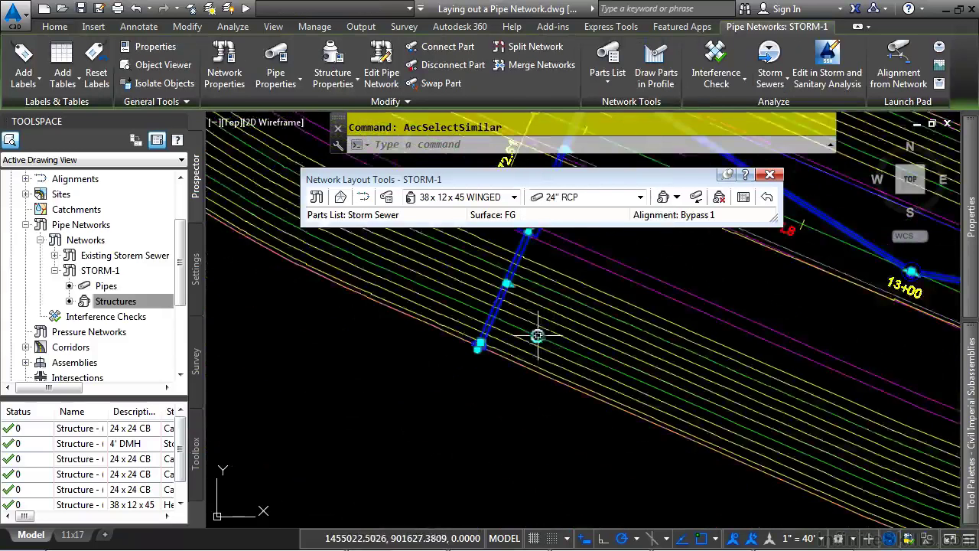
{"action": "scroll", "coordinate": [528, 345], "scroll_direction": "up", "scroll_amount": 3}
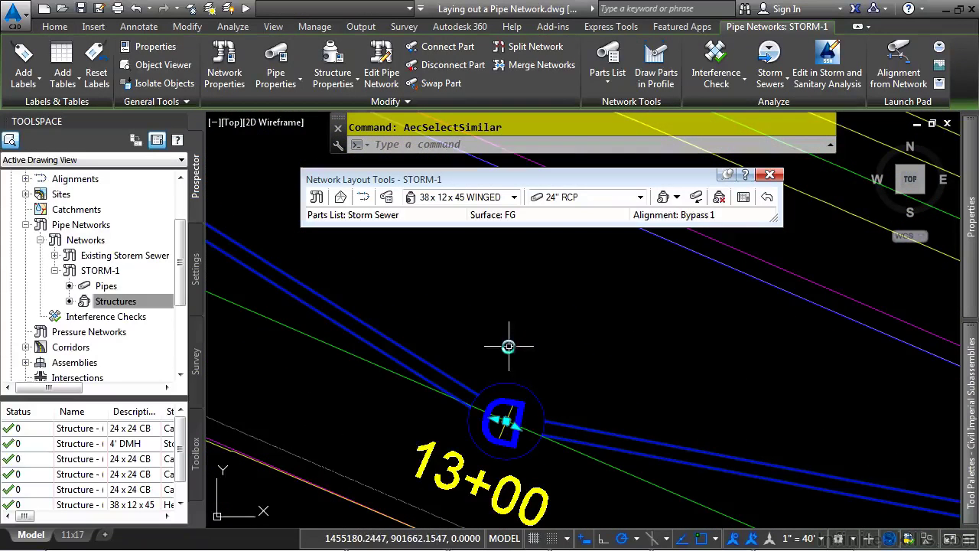
{"action": "left_click", "coordinate": [530, 388]}
{"action": "right_click", "coordinate": [599, 376]}
{"action": "left_click", "coordinate": [652, 367]}
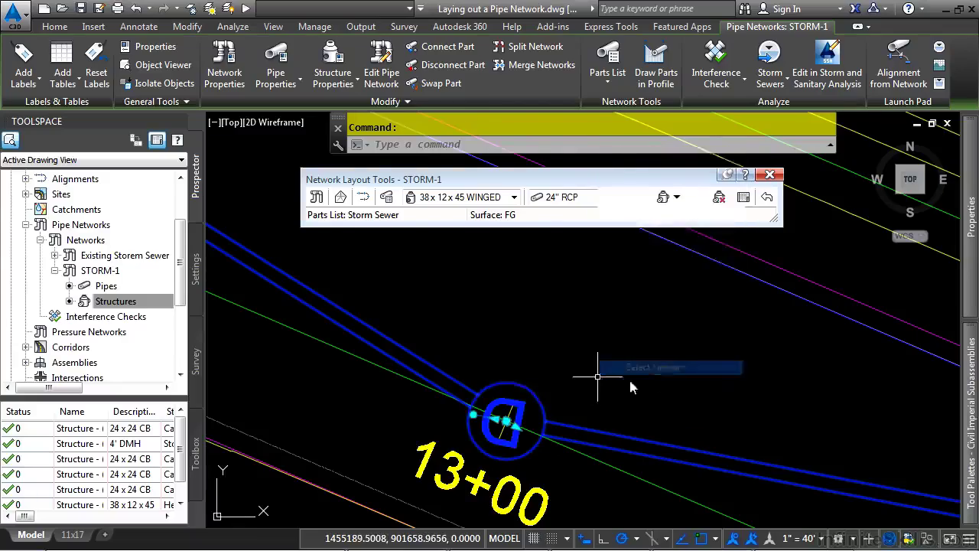
- Orbit and zoom the STORM-1 parts in the Object Viewer, then pan toward Bypass 1 stations 13+00 to 8+00
{"action": "scroll", "coordinate": [612, 383], "scroll_direction": "down", "scroll_amount": 5}
{"action": "middle_click_drag", "start_coordinate": [283, 337], "coordinate": [754, 360]}
{"action": "left_click", "coordinate": [406, 286]}
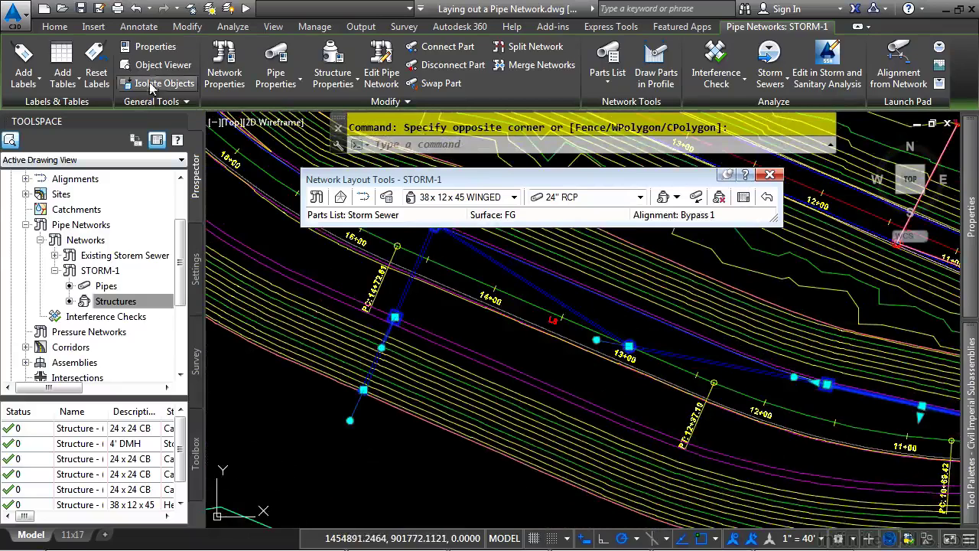
{"action": "left_click", "coordinate": [163, 65]}
{"action": "left_click_drag", "start_coordinate": [407, 401], "coordinate": [503, 201]}
{"action": "scroll", "coordinate": [660, 347], "scroll_direction": "up", "scroll_amount": 10}
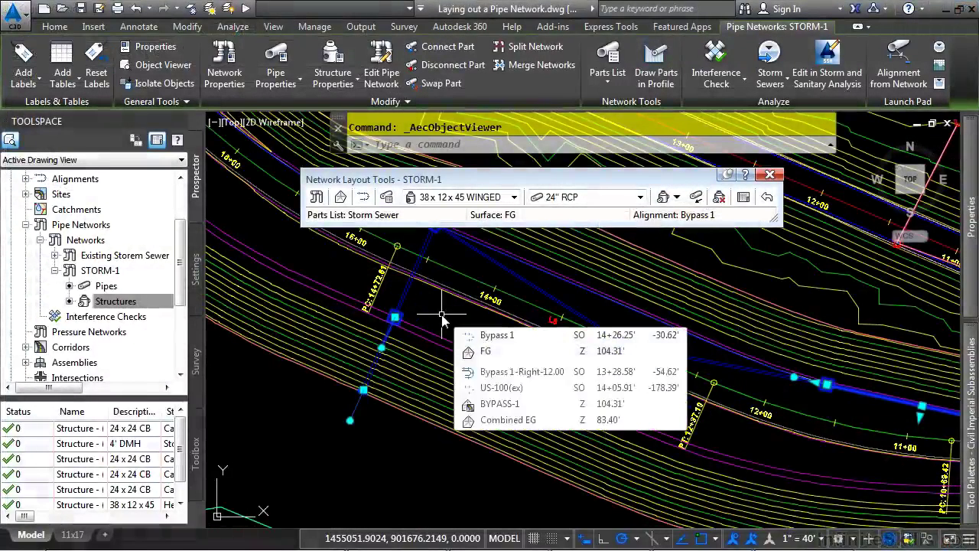
{"action": "key", "text": "Escape"}
{"action": "middle_click_drag", "start_coordinate": [691, 378], "coordinate": [303, 303]}
- Window-select the STORM-1 network parts around the pipe end
{"action": "scroll", "coordinate": [302, 302], "scroll_direction": "up", "scroll_amount": 4}
{"action": "left_click", "coordinate": [542, 322]}
{"action": "left_click", "coordinate": [517, 335]}
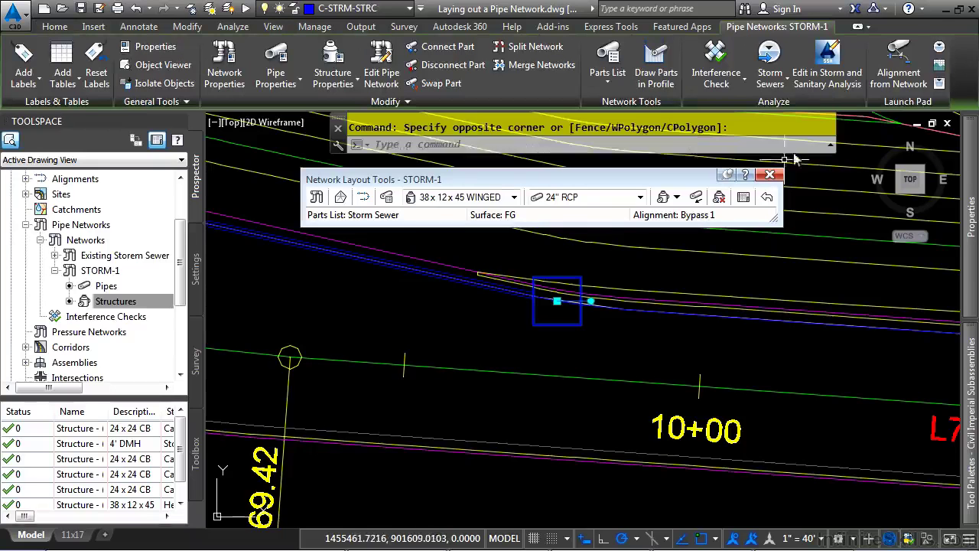
- Create an alignment from the pipe network, adding the last structure and its pipe to the path
{"action": "left_click", "coordinate": [890, 91]}
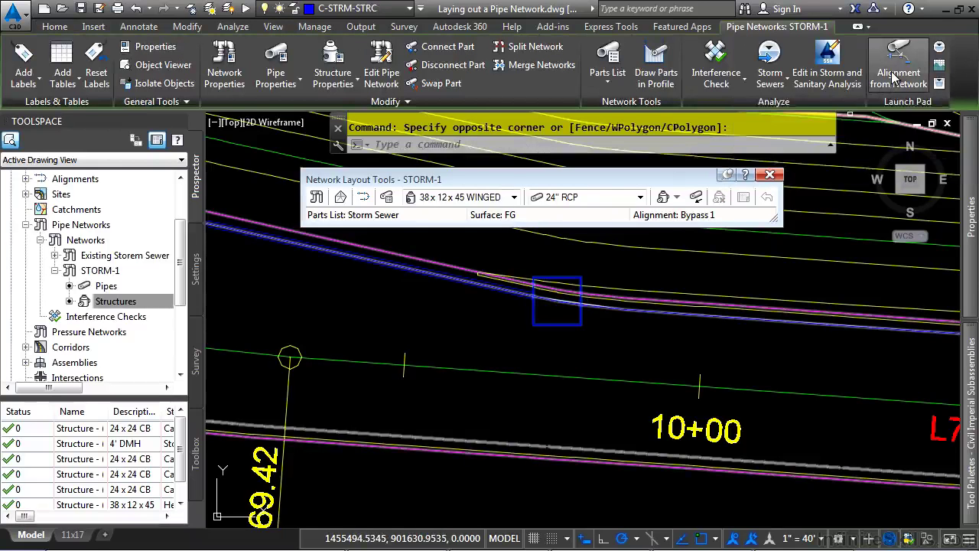
{"action": "scroll", "coordinate": [534, 314], "scroll_direction": "down", "scroll_amount": 5}
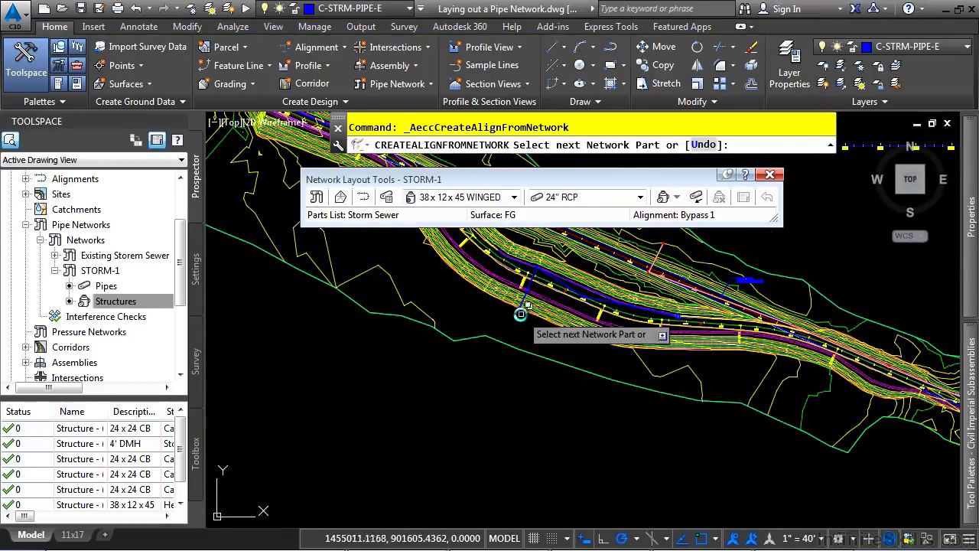
{"action": "scroll", "coordinate": [516, 299], "scroll_direction": "up", "scroll_amount": 4}
{"action": "scroll", "coordinate": [505, 283], "scroll_direction": "up", "scroll_amount": 4}
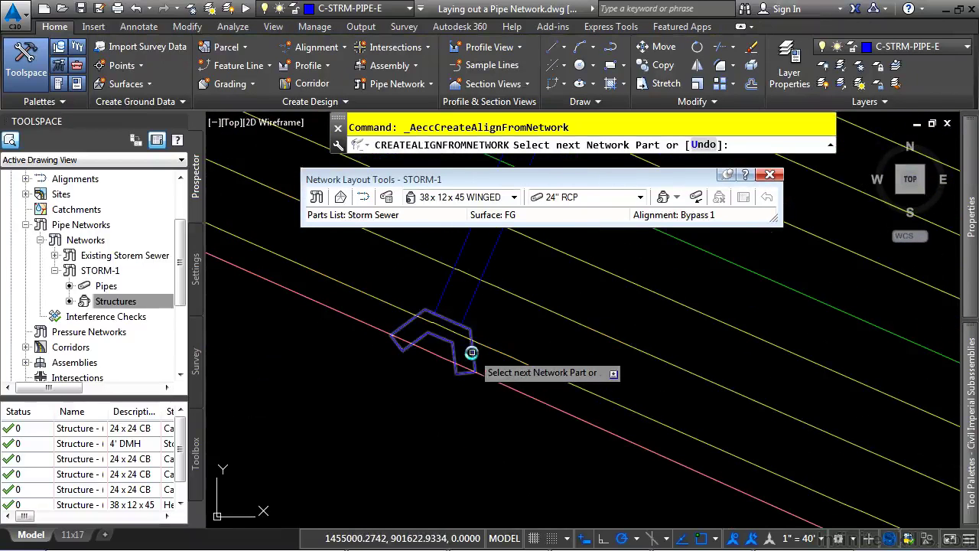
{"action": "left_click", "coordinate": [472, 352]}
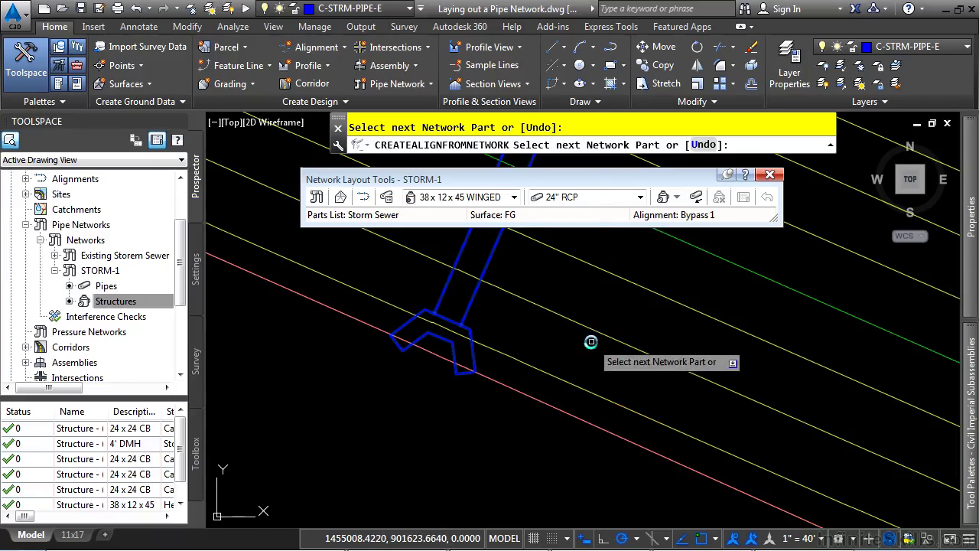
{"action": "key", "text": "Return"}
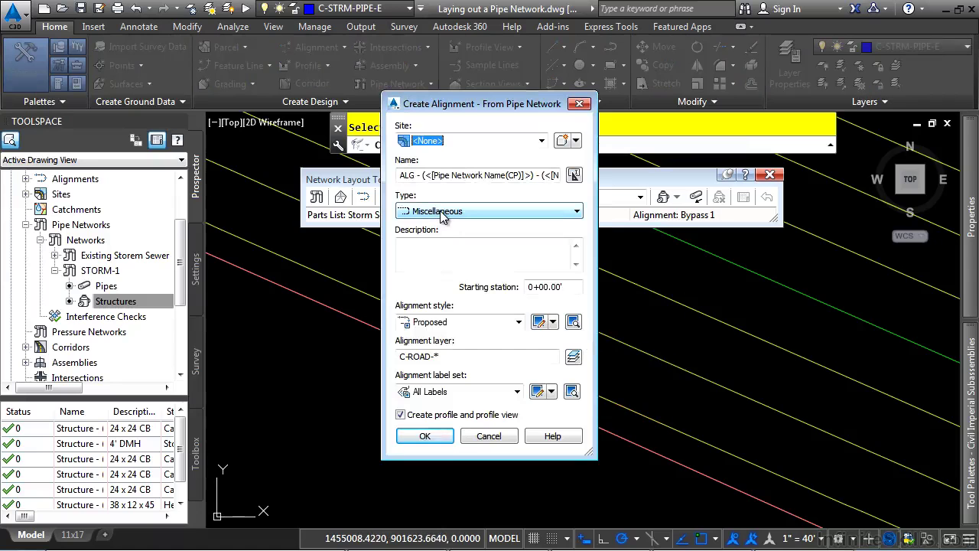
- Create the STORM-1 alignment with the Basic style and No Labels label set
{"action": "left_click", "coordinate": [469, 323]}
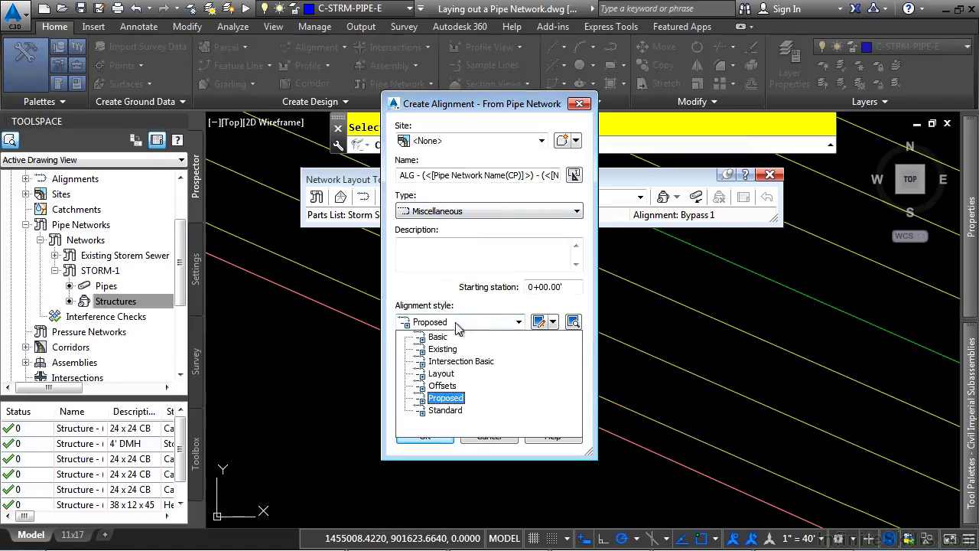
{"action": "left_click", "coordinate": [433, 335]}
{"action": "left_click", "coordinate": [467, 391]}
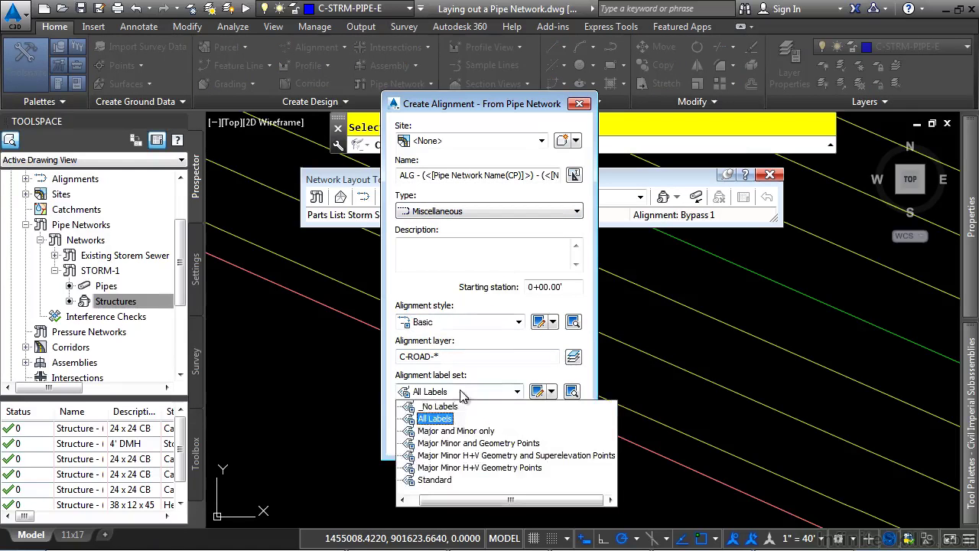
{"action": "left_click", "coordinate": [426, 406]}
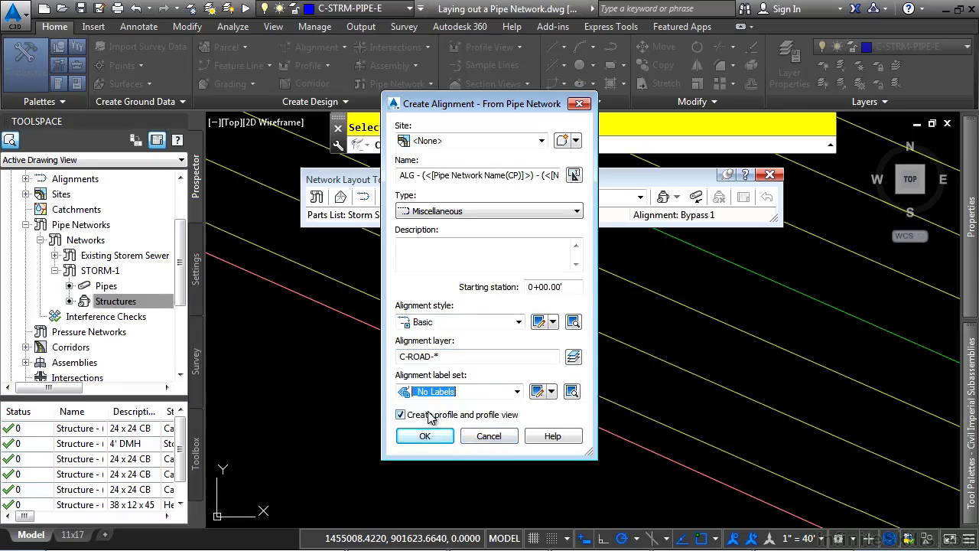
{"action": "left_click", "coordinate": [429, 435]}
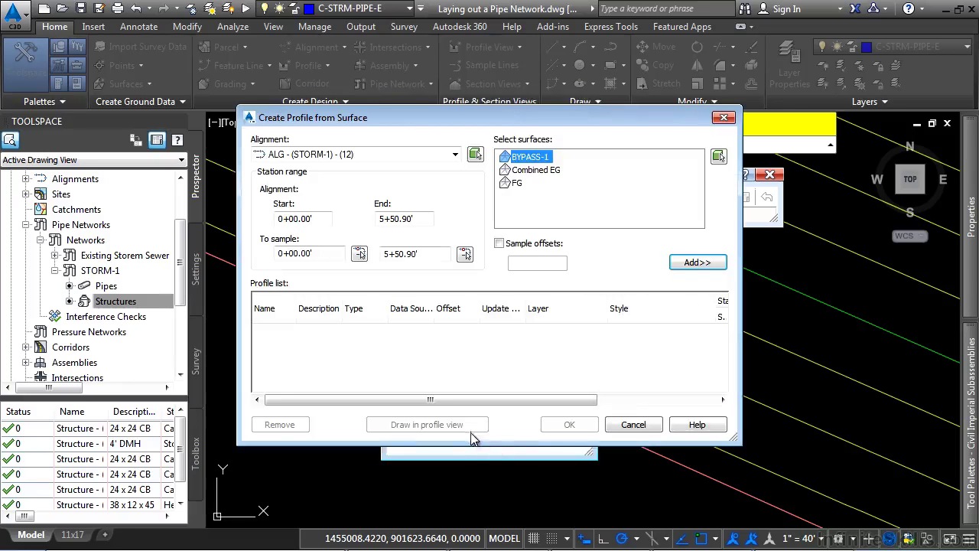
- Add the FG surface profile and choose to draw it in a profile view
{"action": "left_click", "coordinate": [521, 183]}
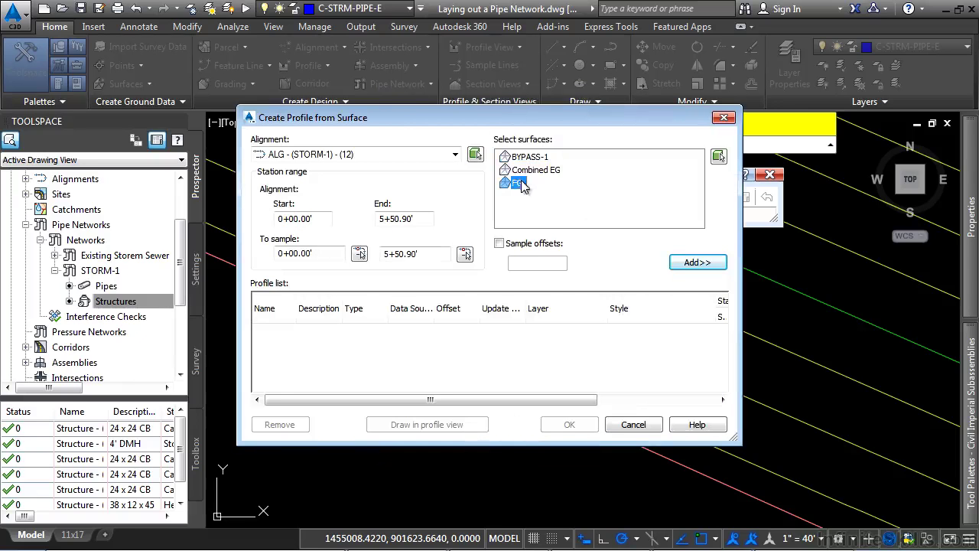
{"action": "left_click", "coordinate": [697, 263]}
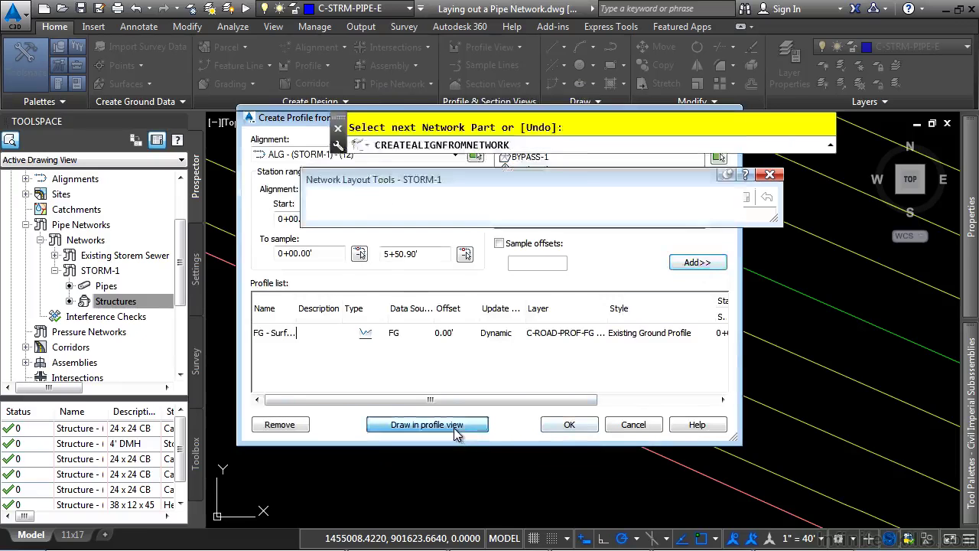
{"action": "left_click", "coordinate": [456, 433]}
- Give the FG profile the _No Labels label set, include the pipe network, and create the profile view
{"action": "left_click", "coordinate": [277, 207]}
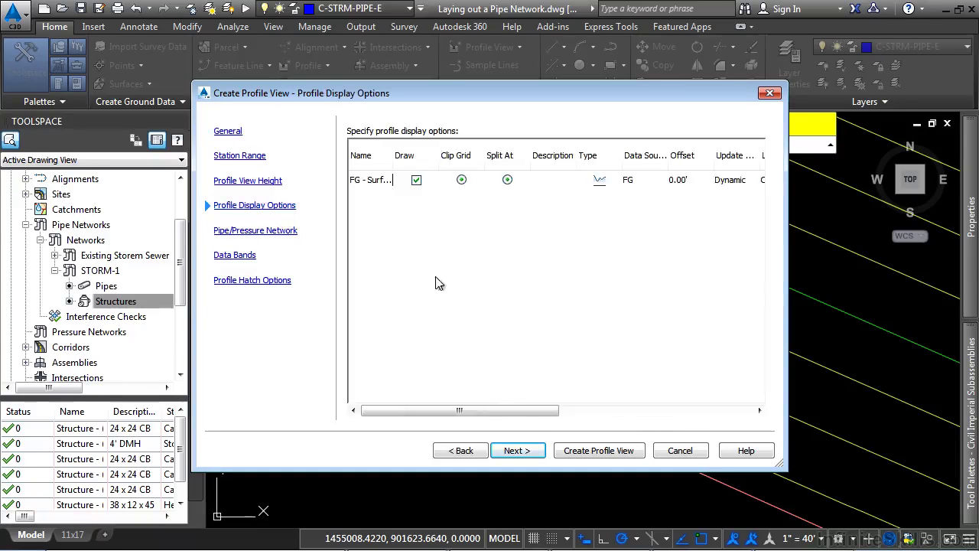
{"action": "left_click_drag", "start_coordinate": [482, 411], "coordinate": [658, 410]}
{"action": "left_click", "coordinate": [558, 182]}
{"action": "left_click", "coordinate": [471, 251]}
{"action": "left_click", "coordinate": [451, 263]}
{"action": "left_click", "coordinate": [423, 277]}
{"action": "left_click", "coordinate": [272, 240]}
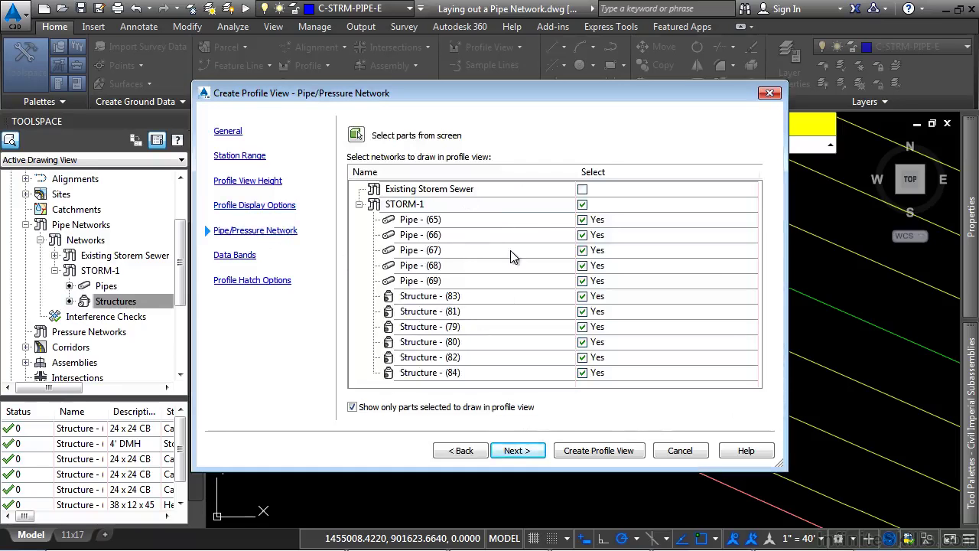
{"action": "left_click", "coordinate": [601, 450]}
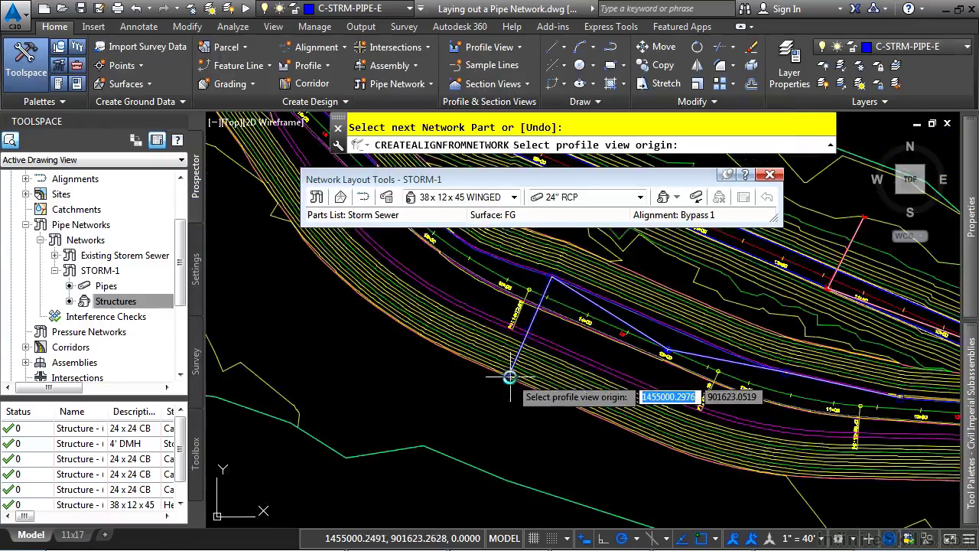
- Place the ALG - (STORM-1) - (12) PROFILE view below the site plan and inspect its pipes against FG
{"action": "scroll", "coordinate": [509, 377], "scroll_direction": "down", "scroll_amount": 5}
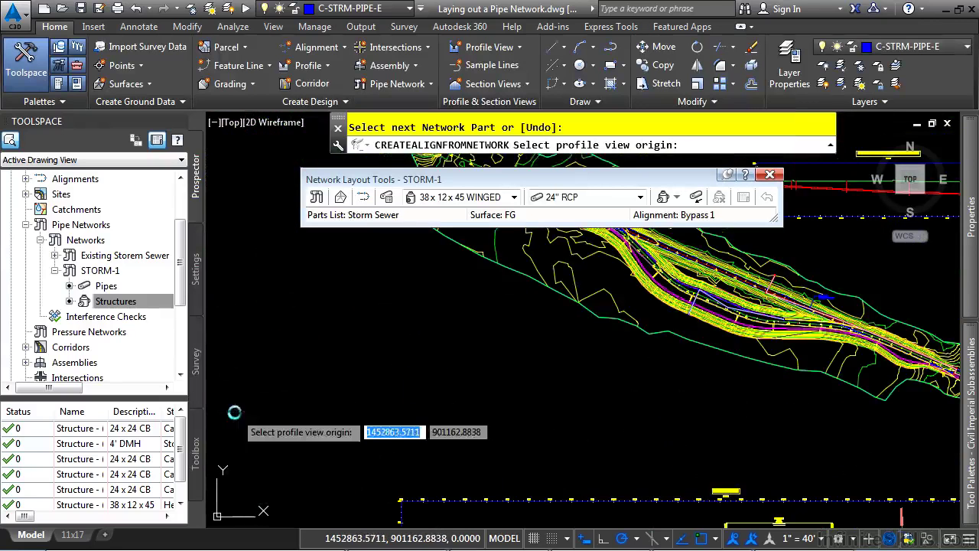
{"action": "left_click", "coordinate": [234, 414]}
{"action": "scroll", "coordinate": [283, 372], "scroll_direction": "up", "scroll_amount": 5}
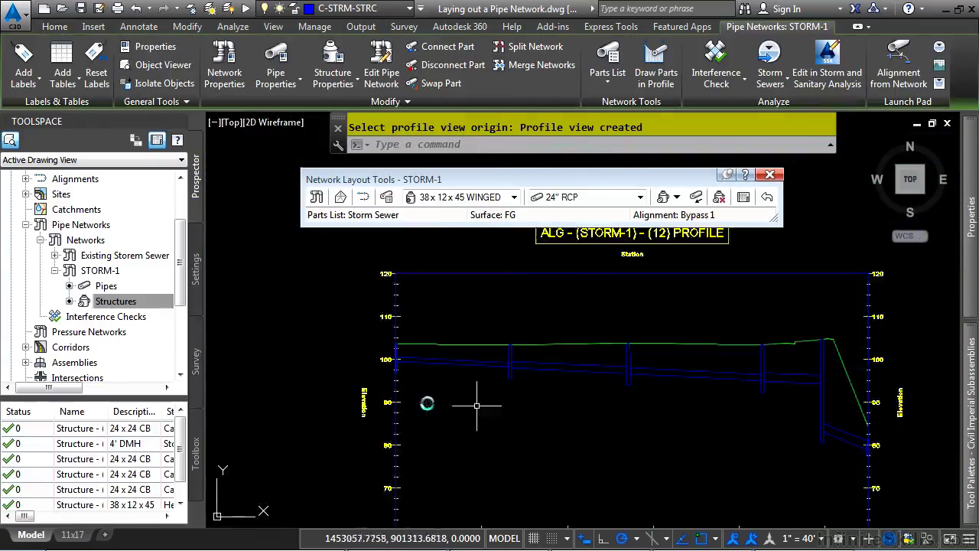
{"action": "scroll", "coordinate": [427, 402], "scroll_direction": "up", "scroll_amount": 2}
{"action": "mouse_move", "coordinate": [623, 394]}
{"action": "middle_mouse_down"}
{"action": "mouse_move", "coordinate": [808, 394]}
{"action": "mouse_move", "coordinate": [513, 381]}
{"action": "middle_mouse_up"}
{"action": "scroll", "coordinate": [842, 406], "scroll_direction": "down", "scroll_amount": 6}
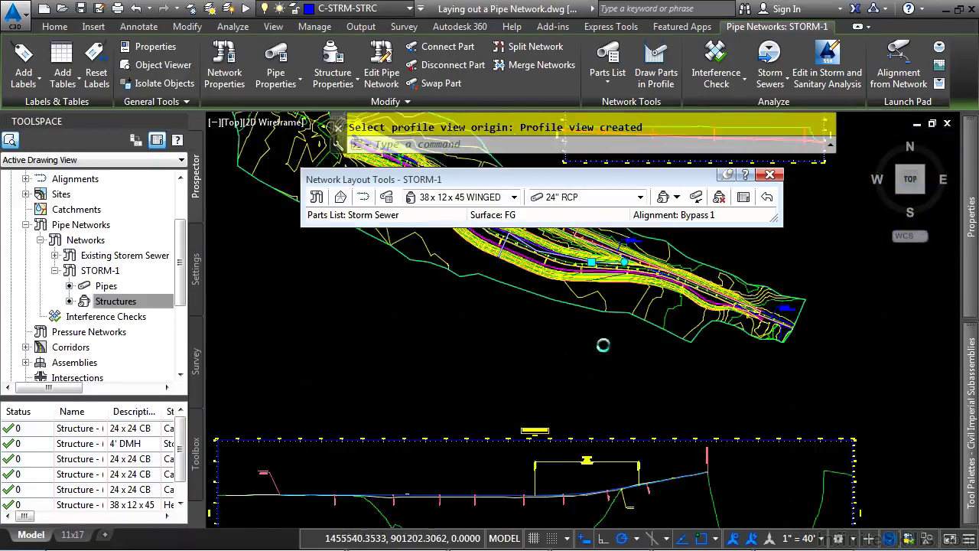
{"action": "middle_click_drag", "start_coordinate": [604, 467], "coordinate": [622, 397]}
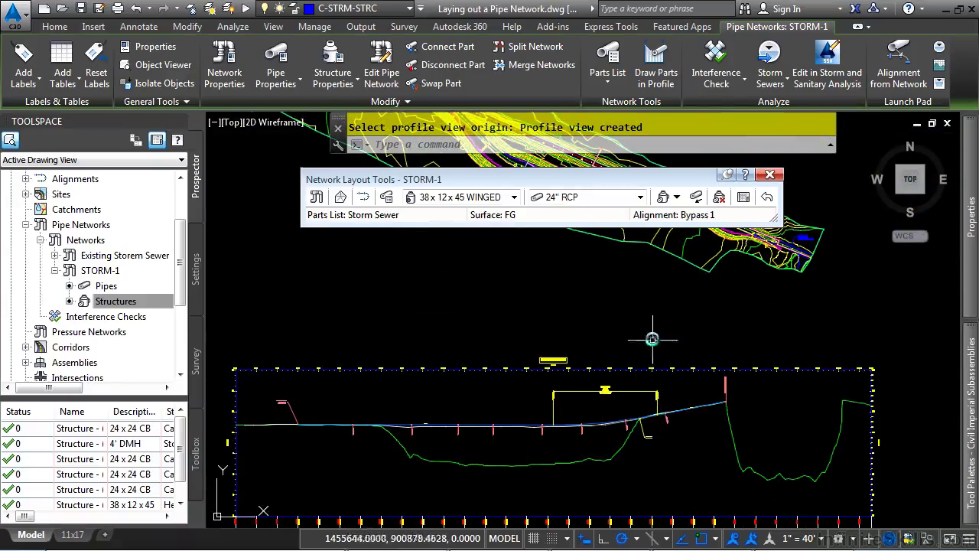
{"action": "scroll", "coordinate": [606, 312], "scroll_direction": "up", "scroll_amount": 3}
- Select the STORM-1 structure on the alignment and its two adjacent pipes
{"action": "key", "text": "Escape"}
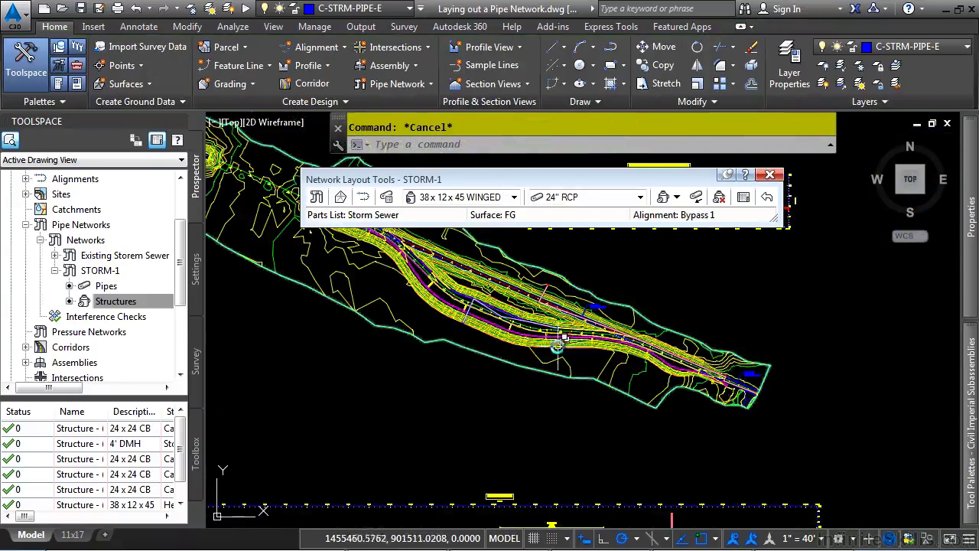
{"action": "scroll", "coordinate": [581, 313], "scroll_direction": "up", "scroll_amount": 3}
{"action": "scroll", "coordinate": [581, 313], "scroll_direction": "up", "scroll_amount": 3}
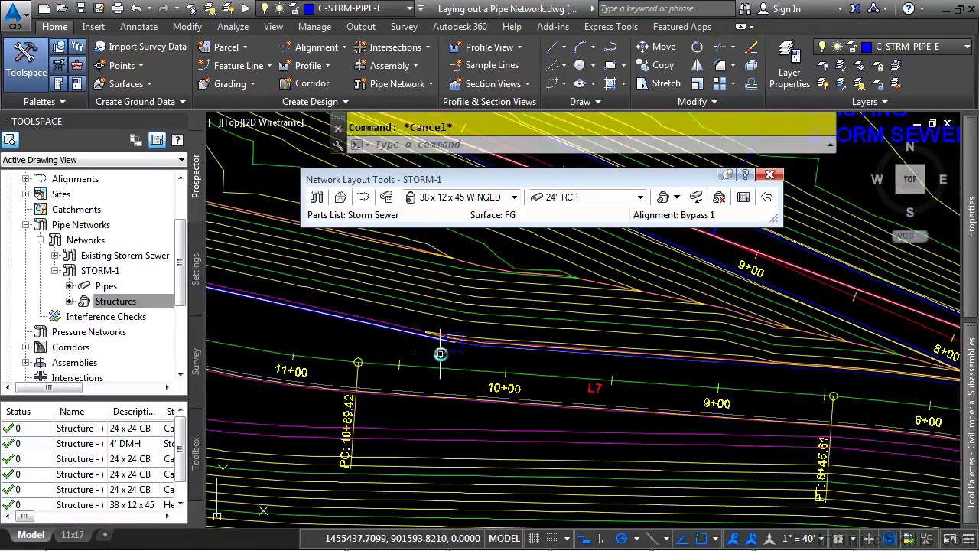
{"action": "left_click", "coordinate": [453, 352]}
{"action": "middle_click_drag", "start_coordinate": [323, 328], "coordinate": [660, 415]}
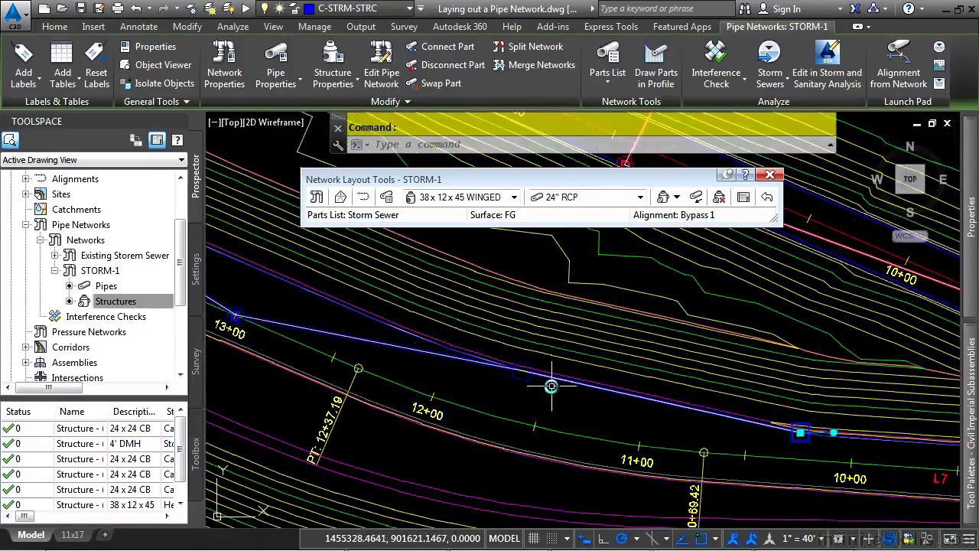
{"action": "scroll", "coordinate": [563, 375], "scroll_direction": "up", "scroll_amount": 2}
{"action": "scroll", "coordinate": [571, 368], "scroll_direction": "up", "scroll_amount": 1}
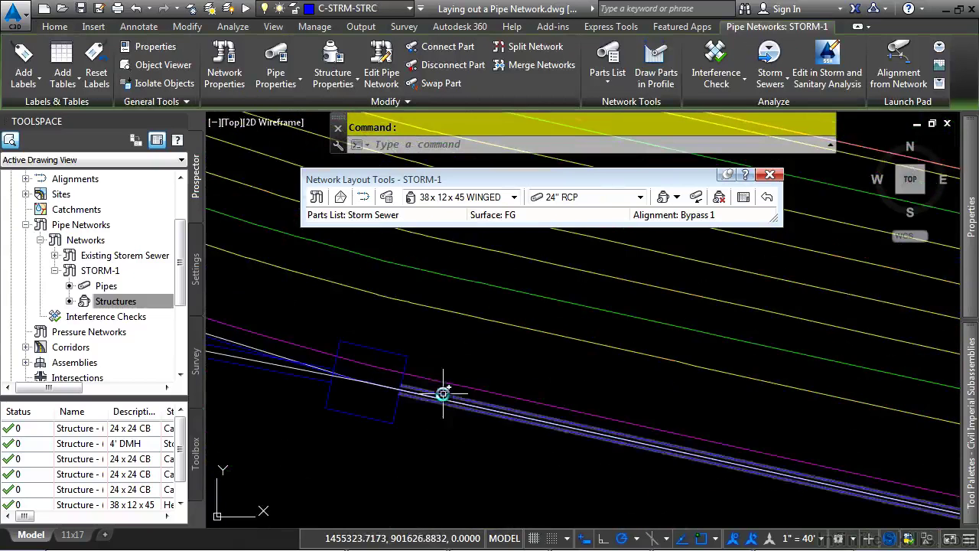
{"action": "left_click", "coordinate": [442, 394]}
{"action": "middle_click_drag", "start_coordinate": [382, 350], "coordinate": [704, 391]}
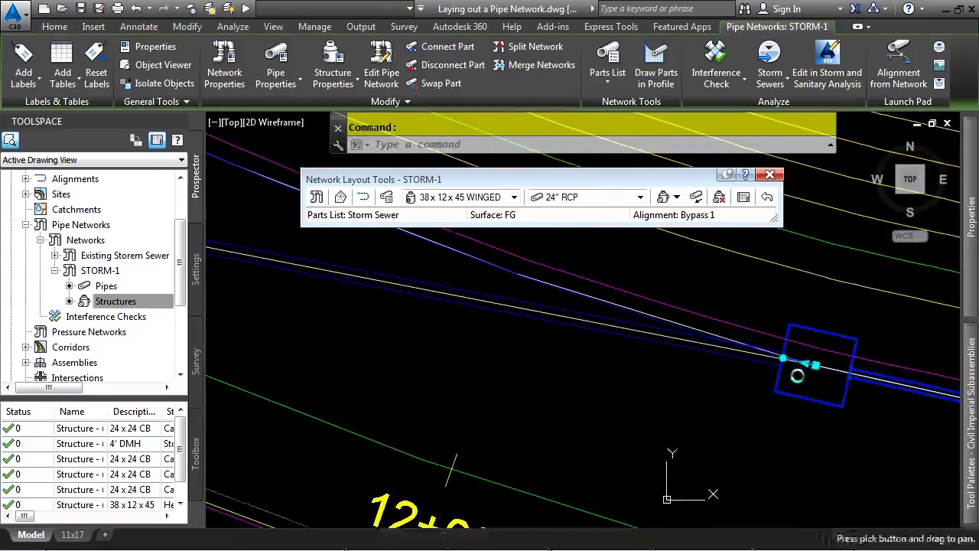
{"action": "scroll", "coordinate": [599, 315], "scroll_direction": "down", "scroll_amount": 2}
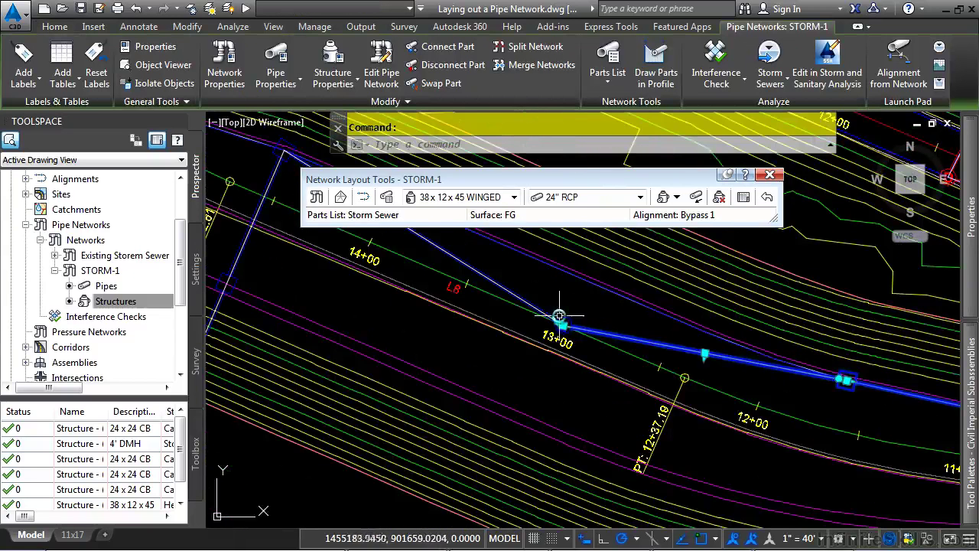
{"action": "scroll", "coordinate": [536, 371], "scroll_direction": "up", "scroll_amount": 4}
{"action": "left_click", "coordinate": [535, 376]}
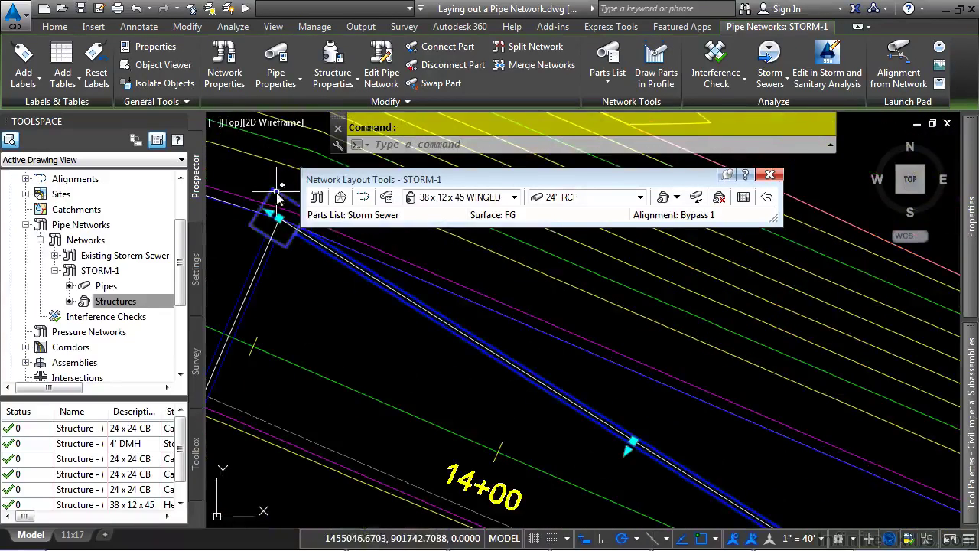
- Draw the selected parts in the Bypass 1 PROFILE view with Draw Parts in Profile View
{"action": "right_click", "coordinate": [557, 323]}
{"action": "left_click", "coordinate": [620, 467]}
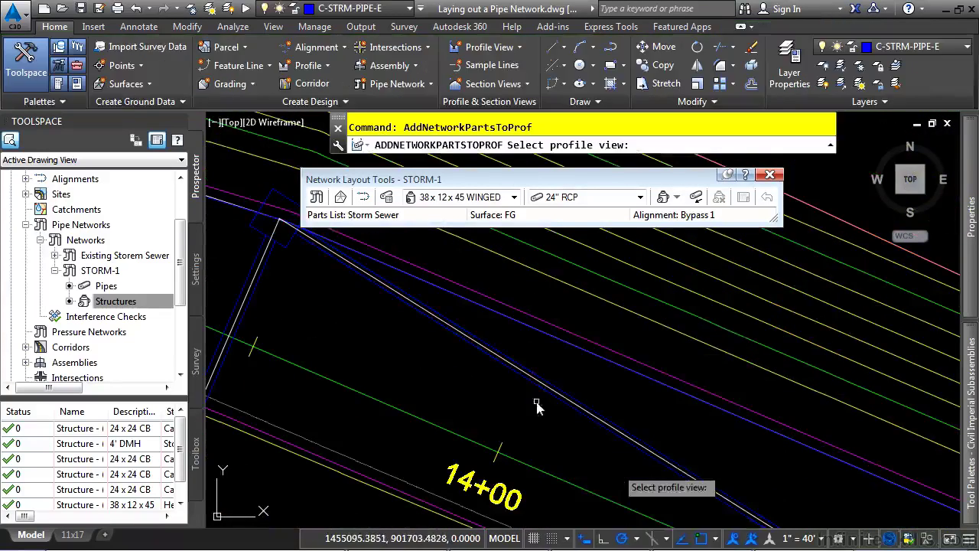
{"action": "scroll", "coordinate": [535, 400], "scroll_direction": "down", "scroll_amount": 3}
{"action": "scroll", "coordinate": [541, 399], "scroll_direction": "down", "scroll_amount": 3}
{"action": "middle_click_drag", "start_coordinate": [459, 520], "coordinate": [447, 423]}
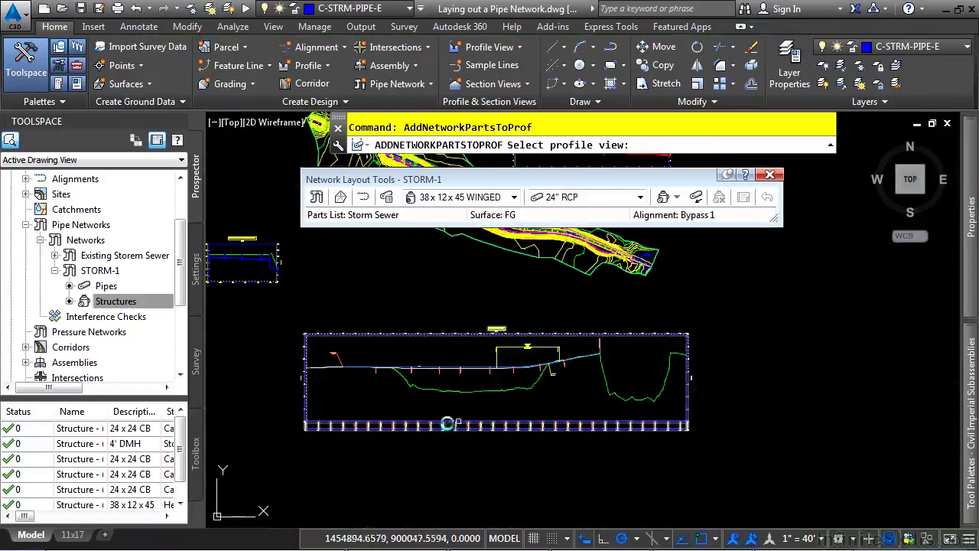
{"action": "left_click", "coordinate": [447, 423]}
{"action": "scroll", "coordinate": [452, 351], "scroll_direction": "up", "scroll_amount": 4}
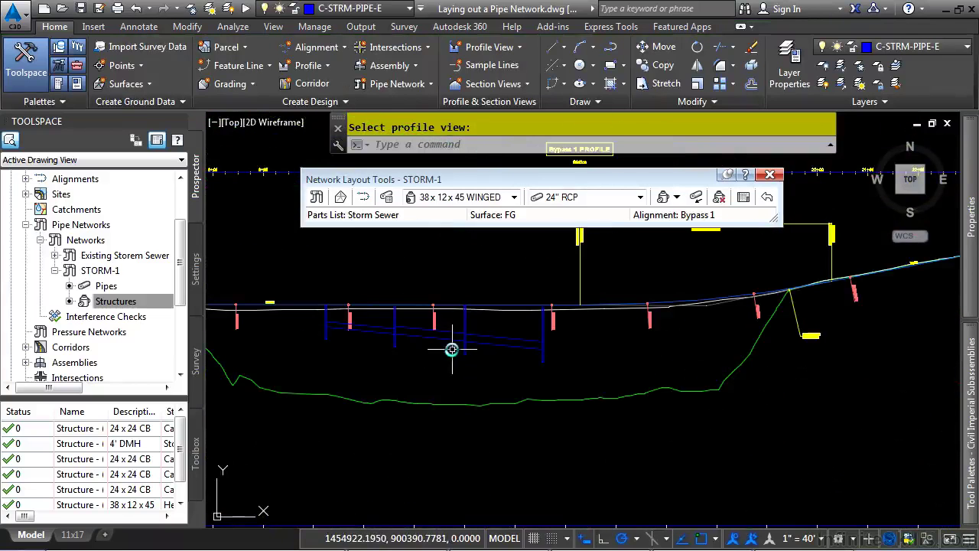